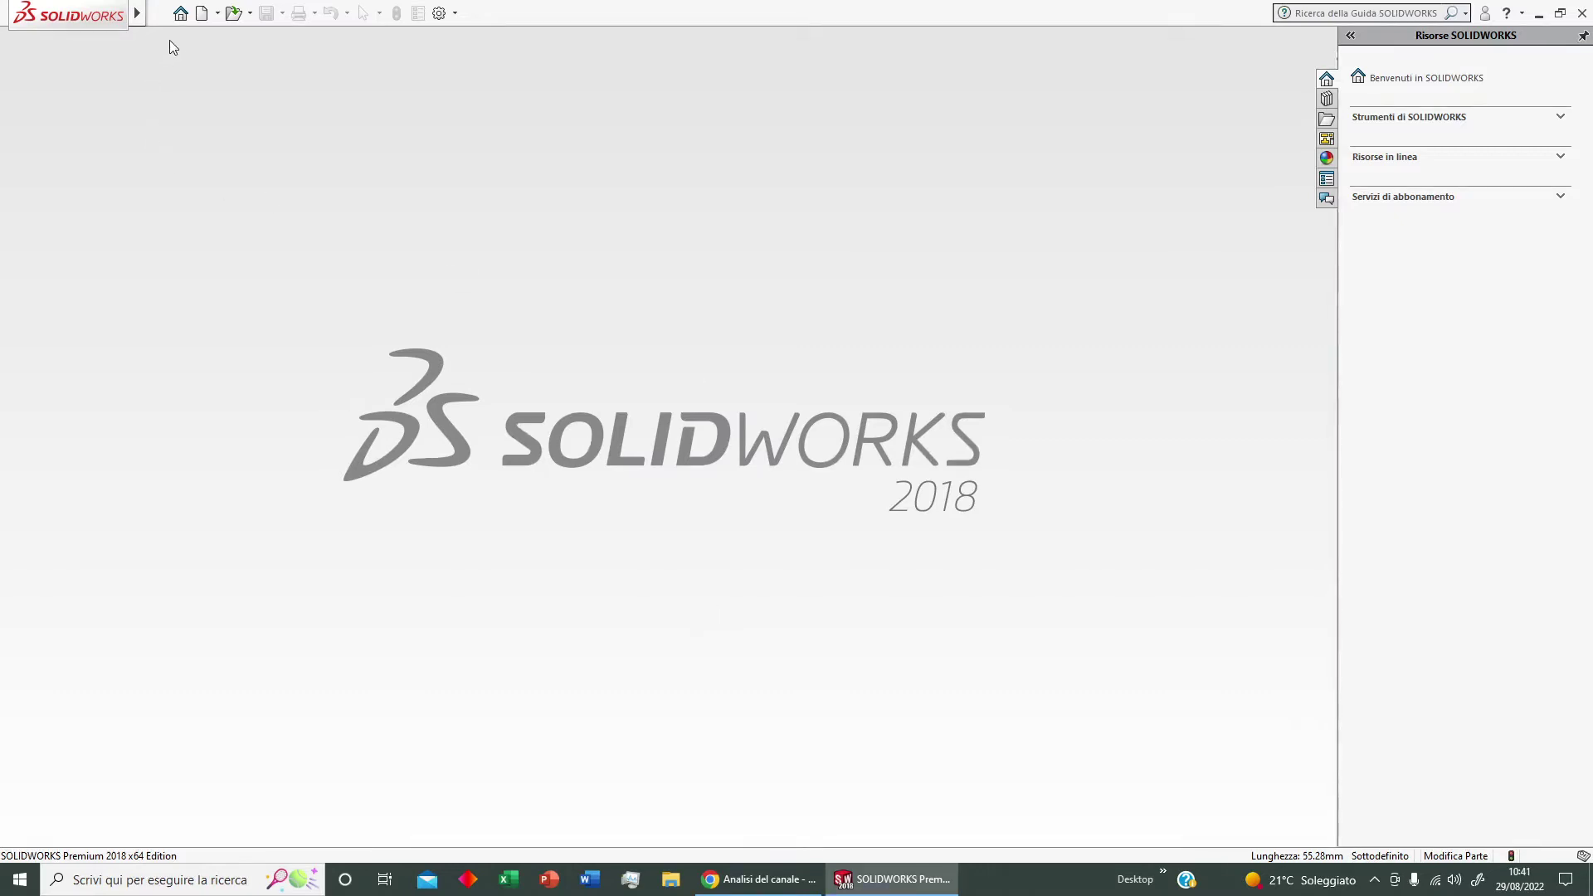
Create a new part and start a sketch on the Piano frontale plane.
click(176, 20)
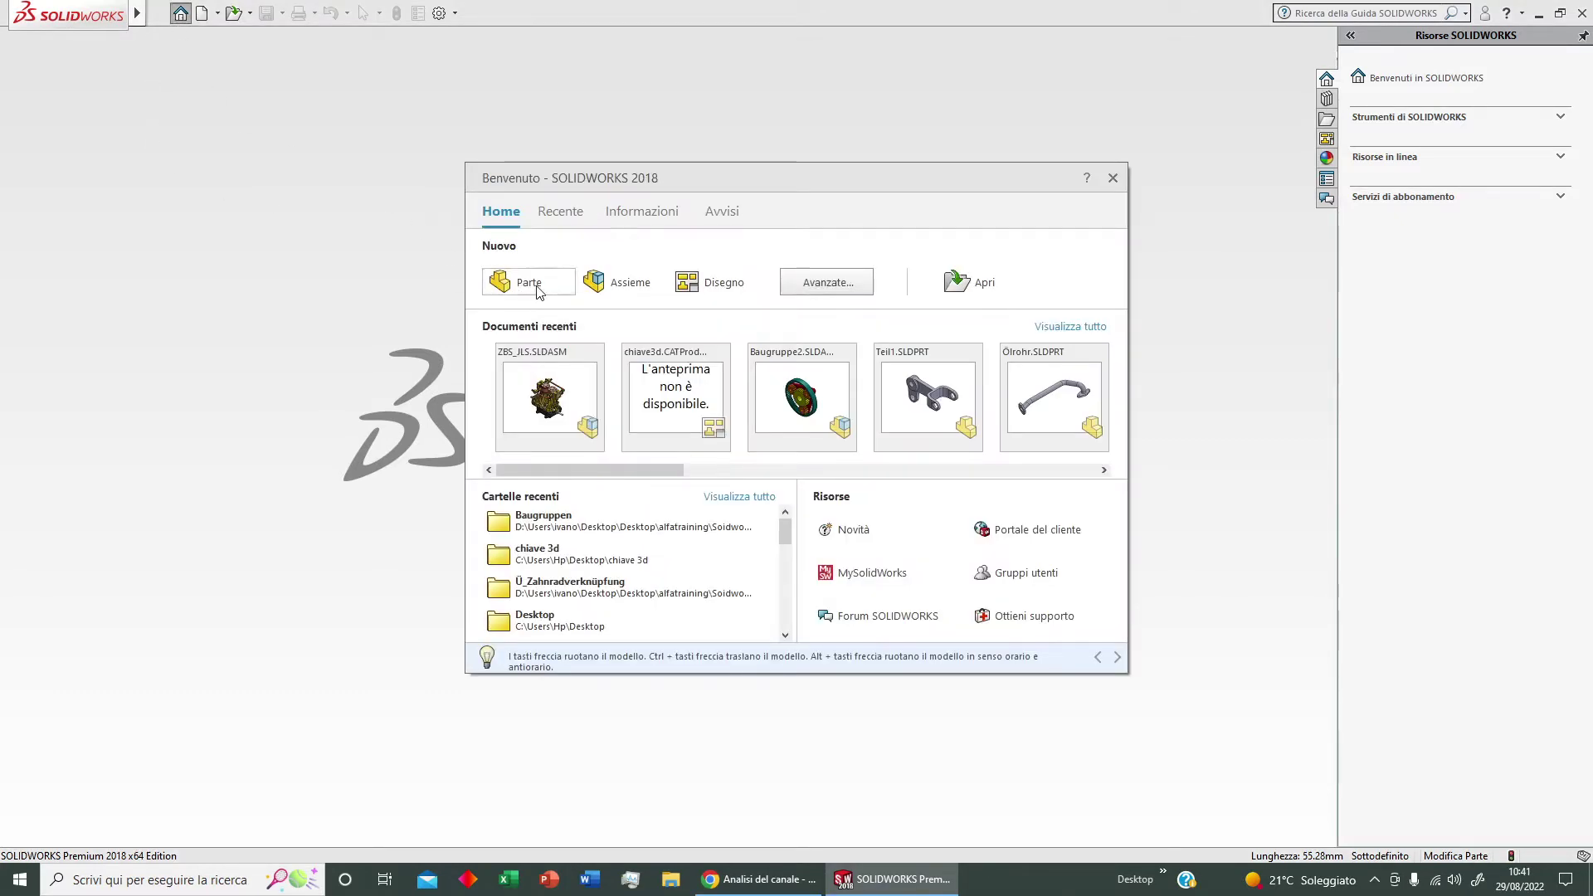
click(535, 286)
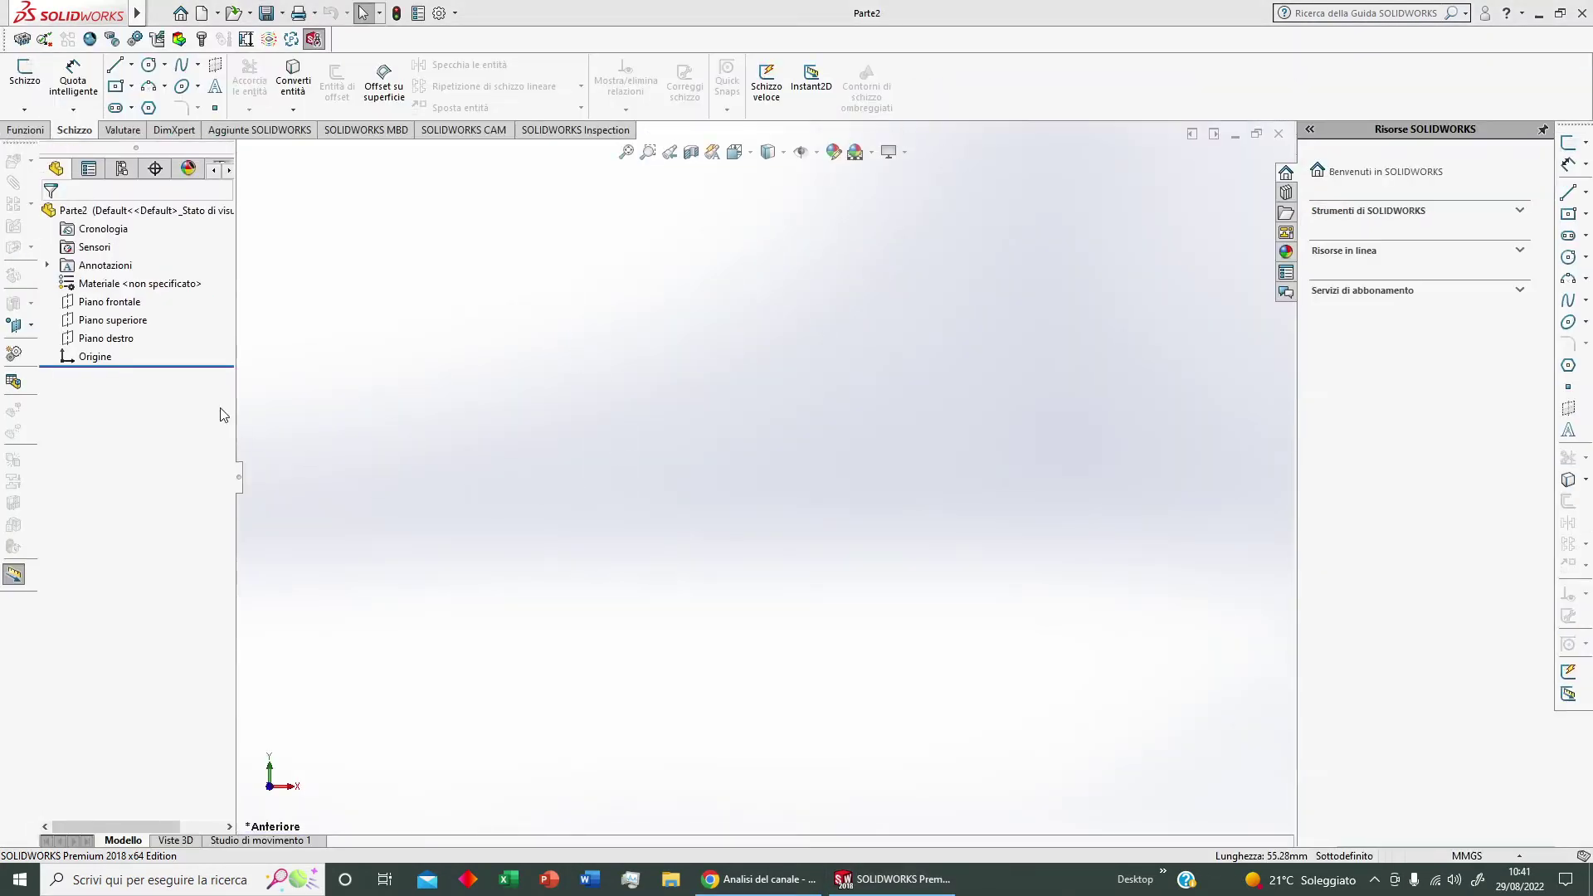
right_click(114, 302)
click(130, 272)
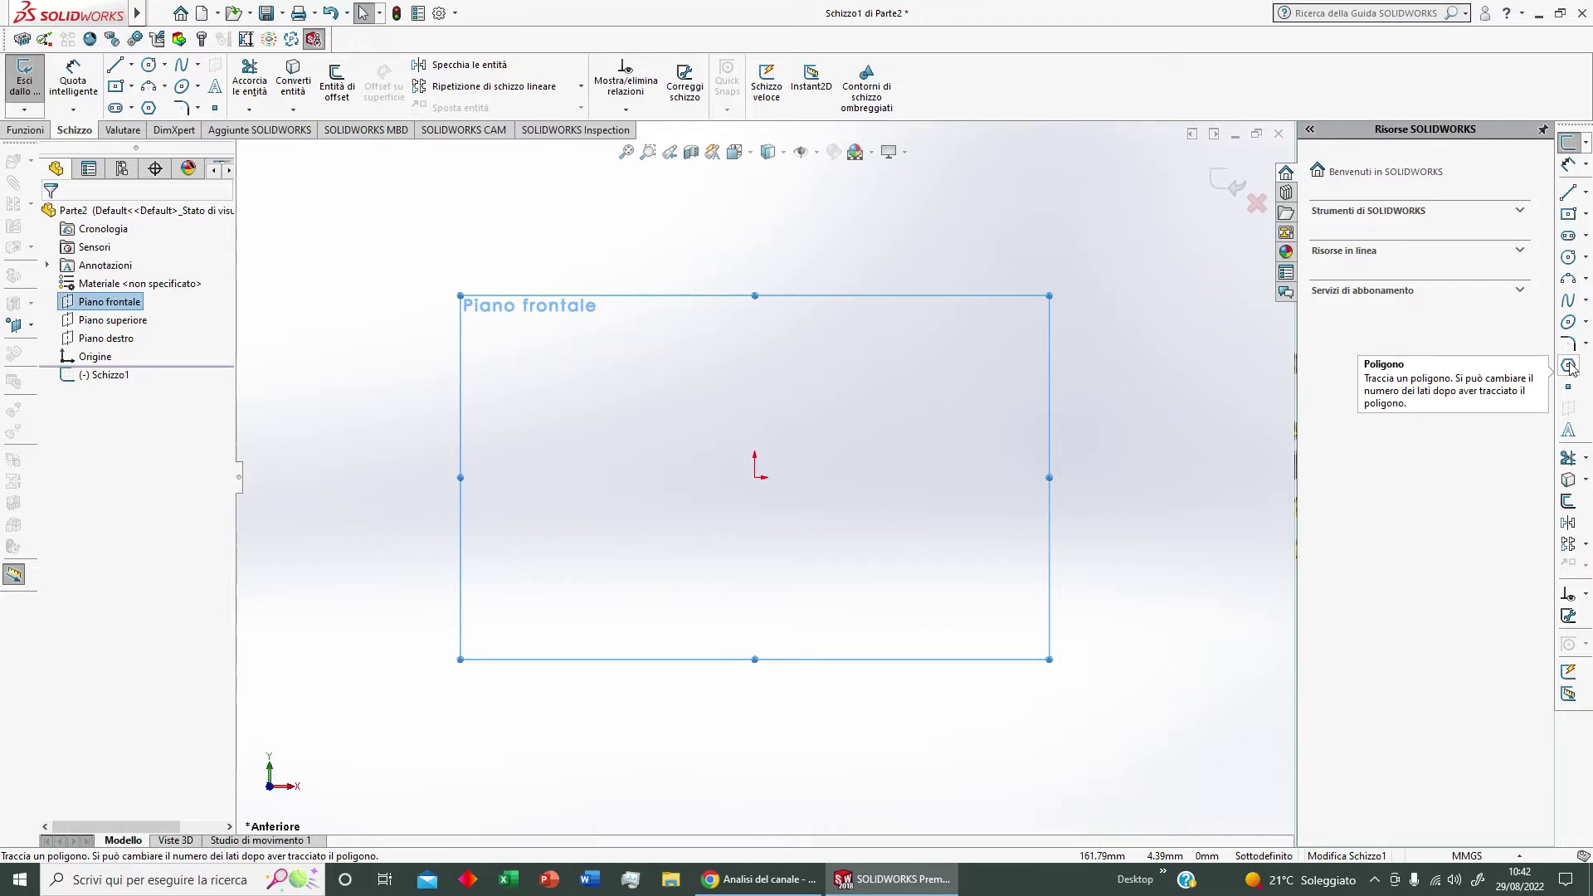
Activate the Polygon tool with 5 sides, sized by an inscribed circle (Cerchio inscritto).
click(1568, 366)
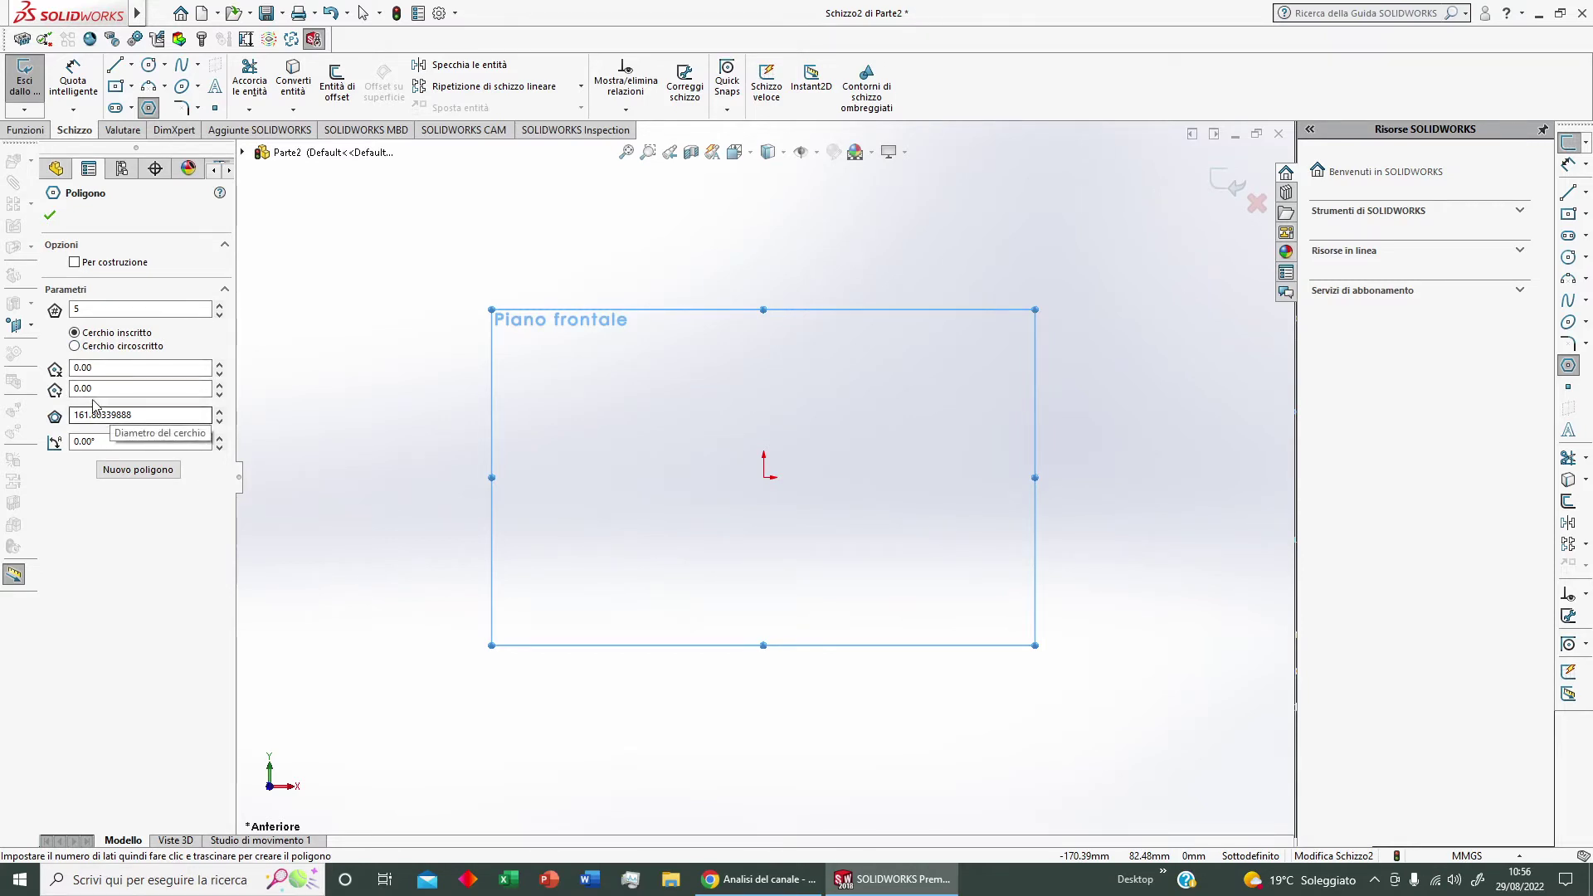
click(74, 345)
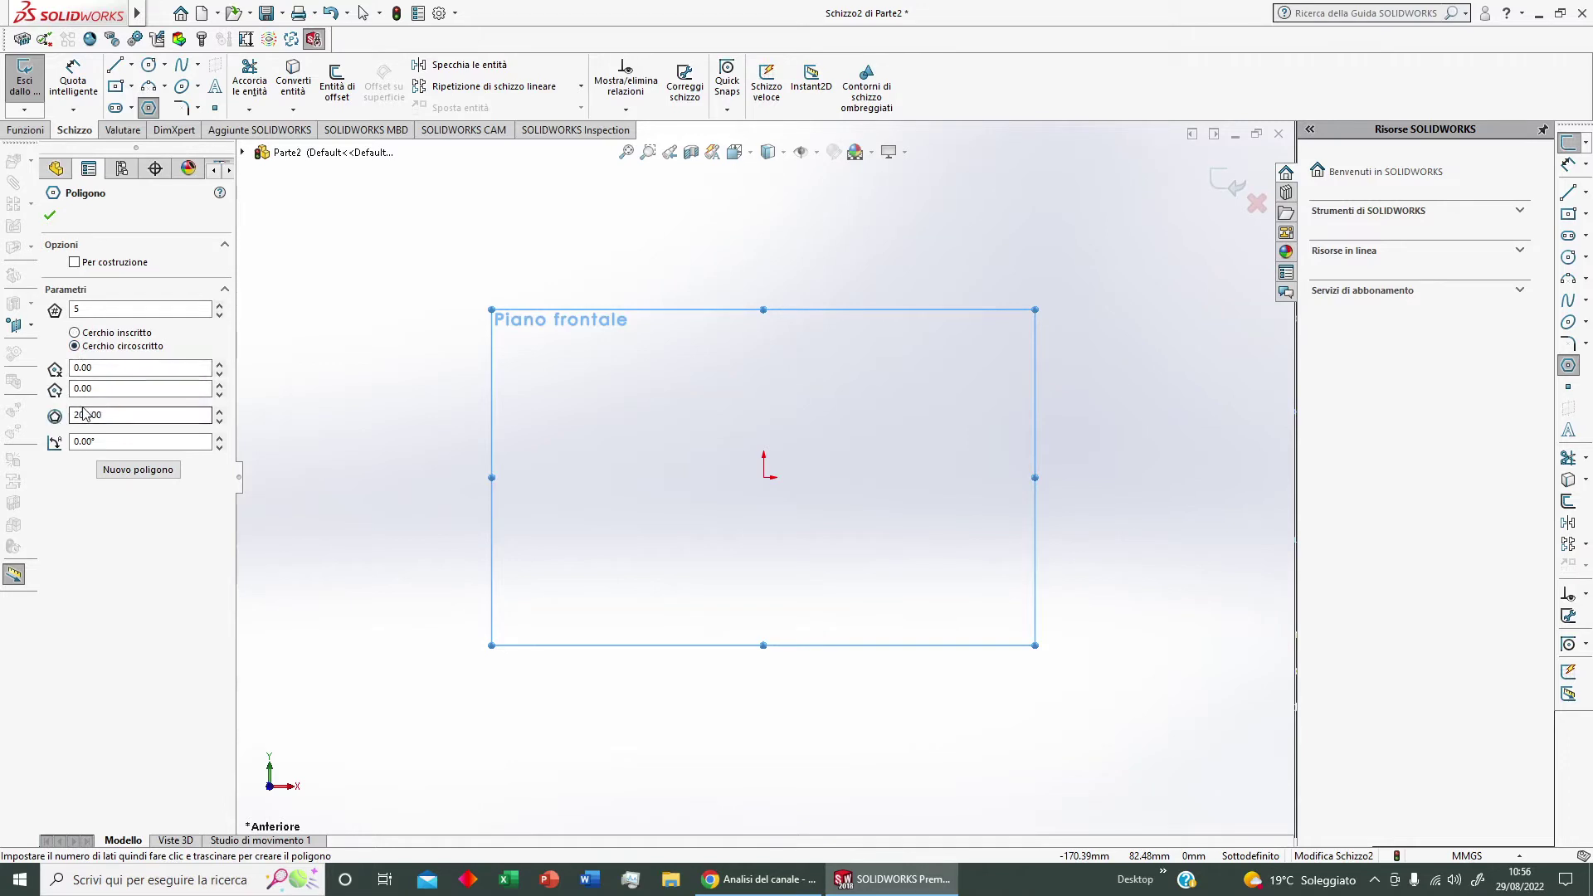
click(76, 333)
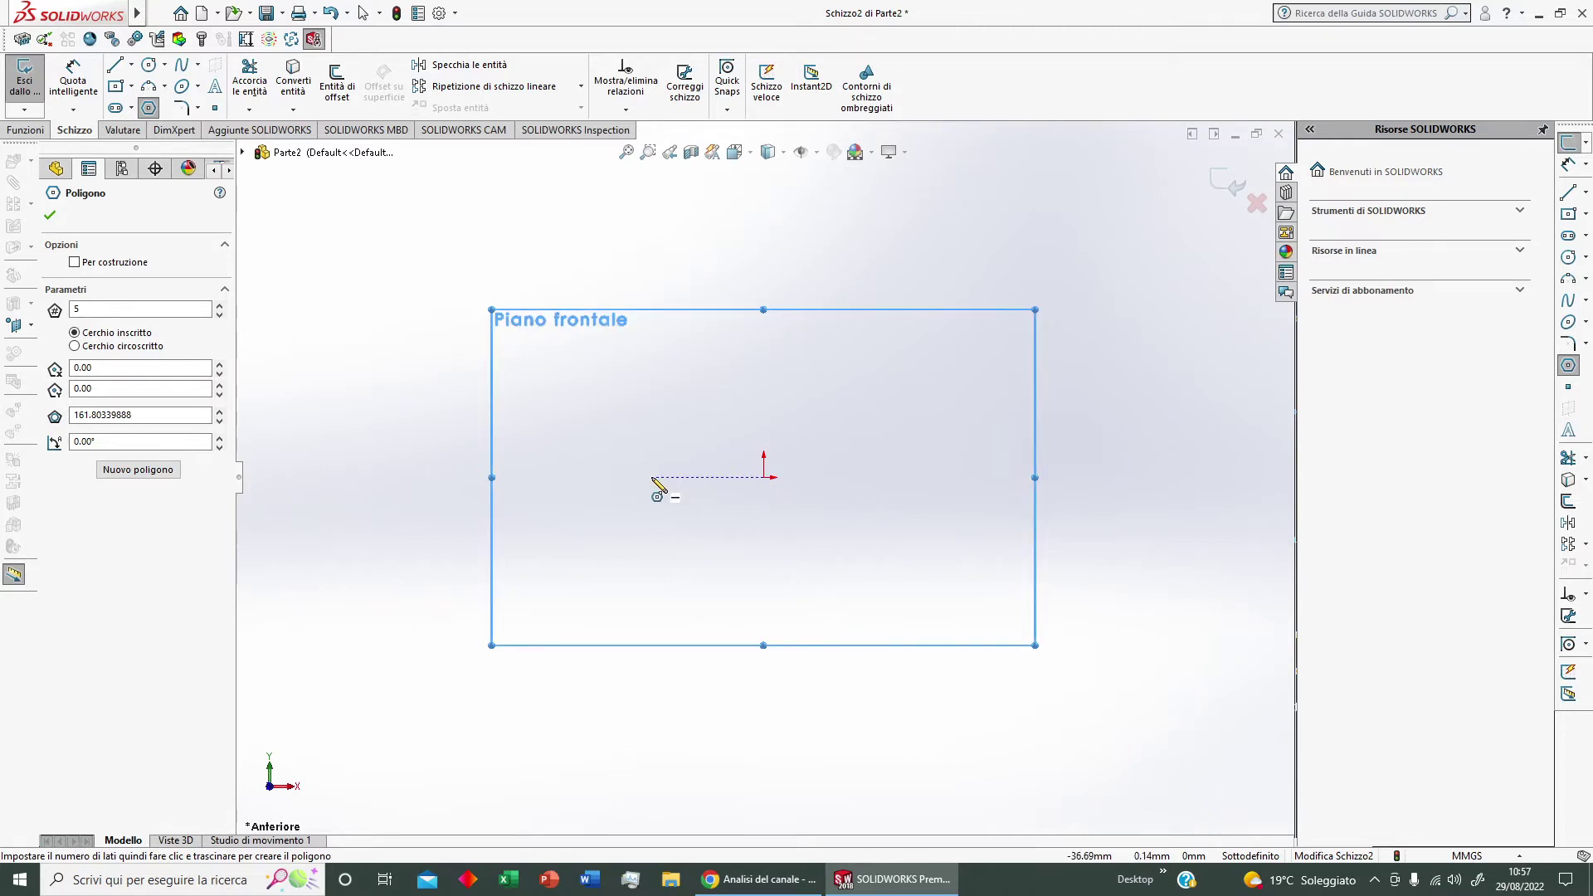
Draw a pentagon centred just left of the origin with an inscribed construction circle.
click(653, 479)
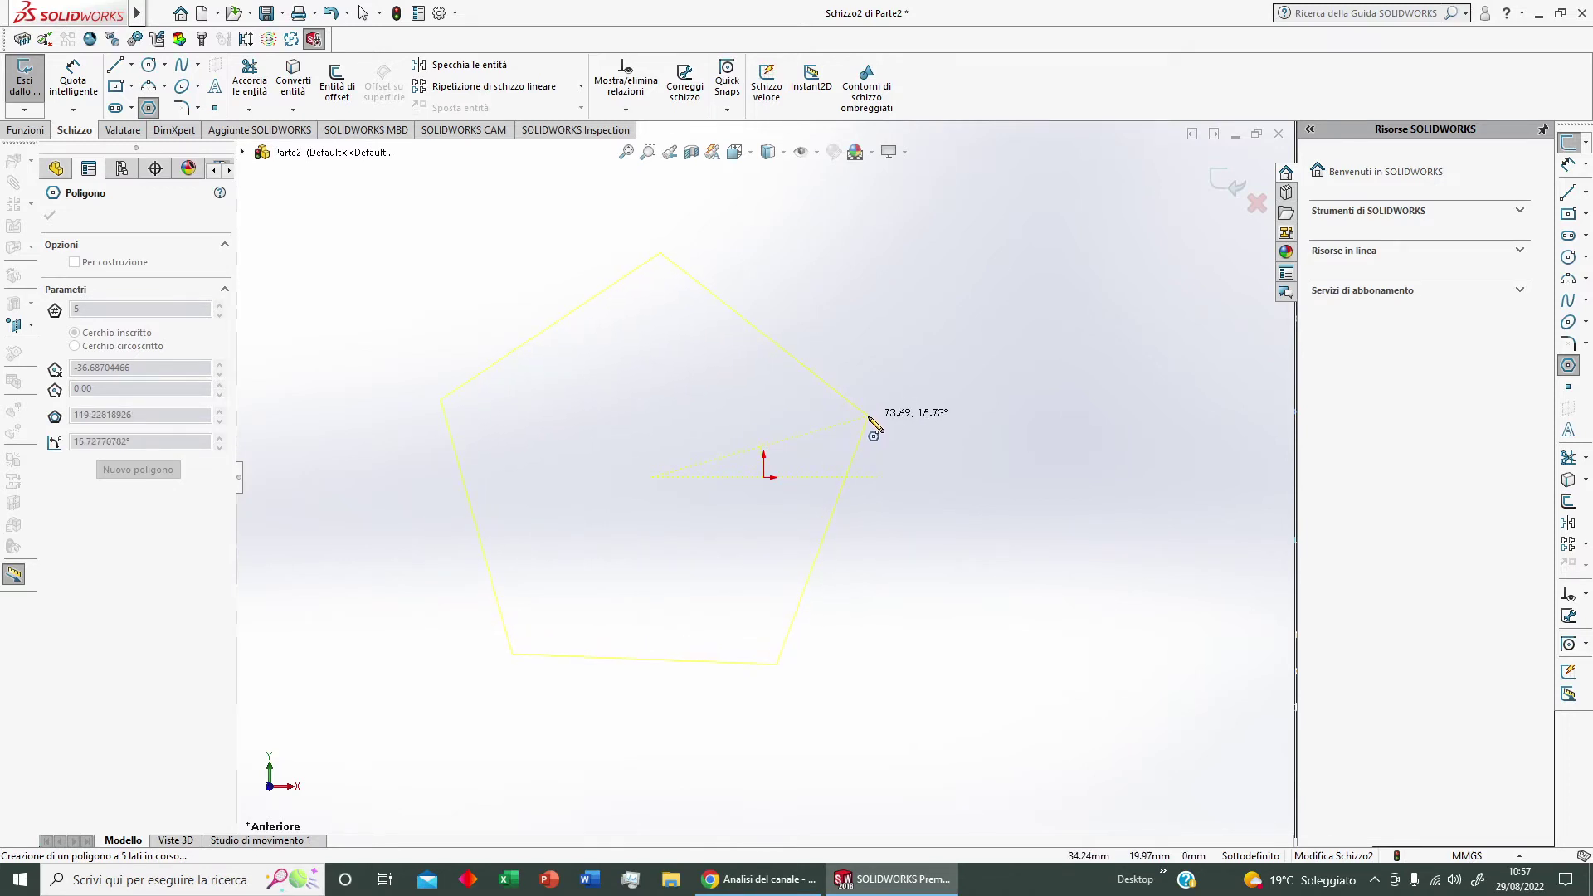
click(873, 425)
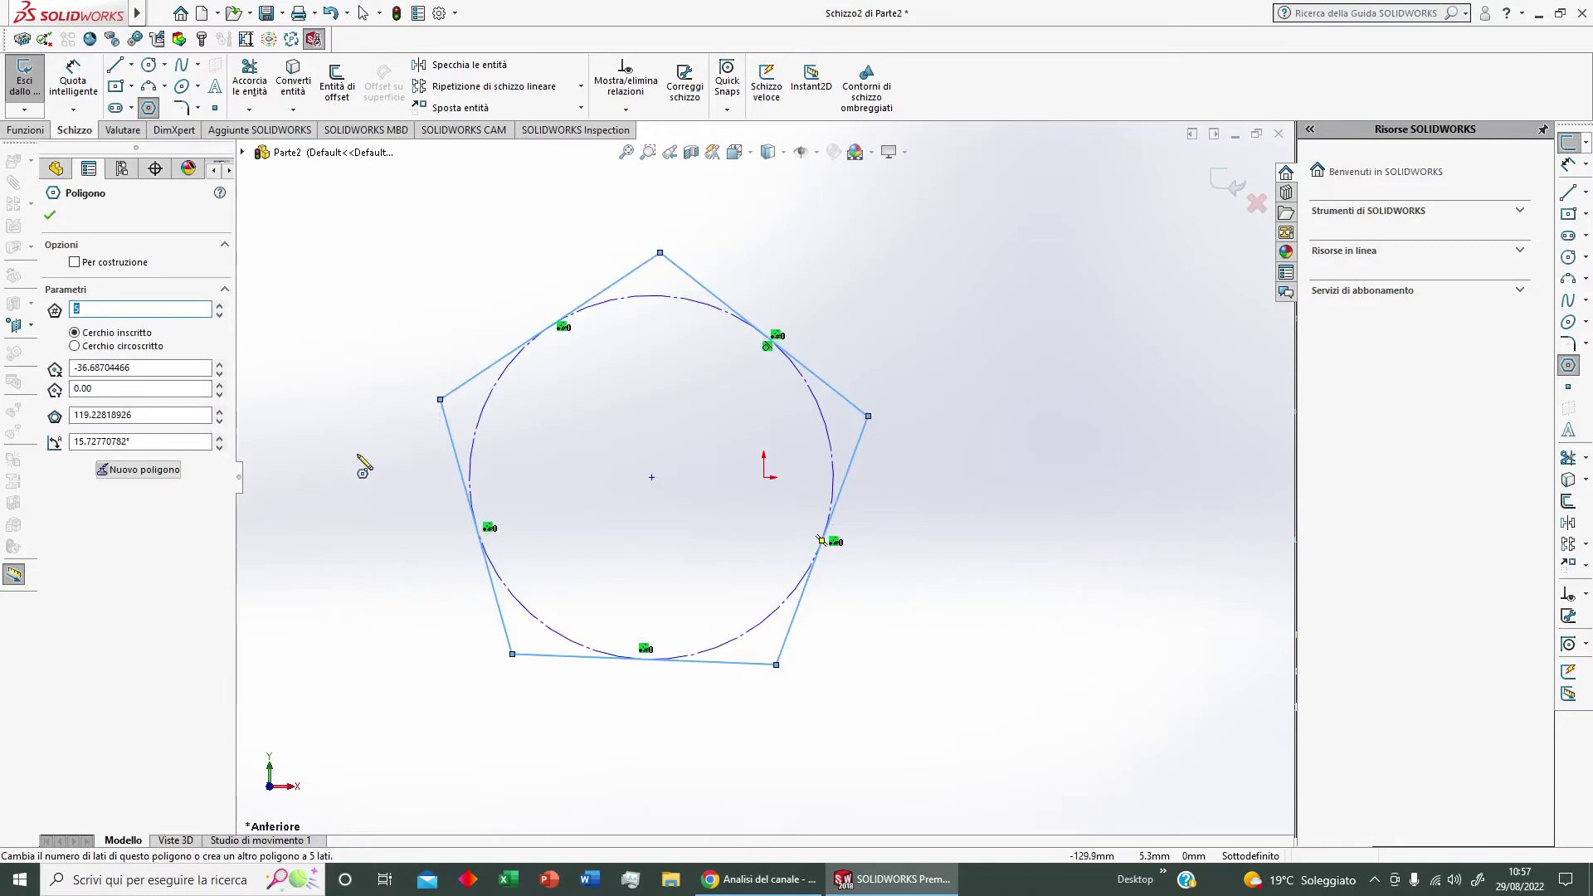
Make the polygon a 6-sided hexagon at centre X 0, size 120, with a circumscribed circle.
text(6)
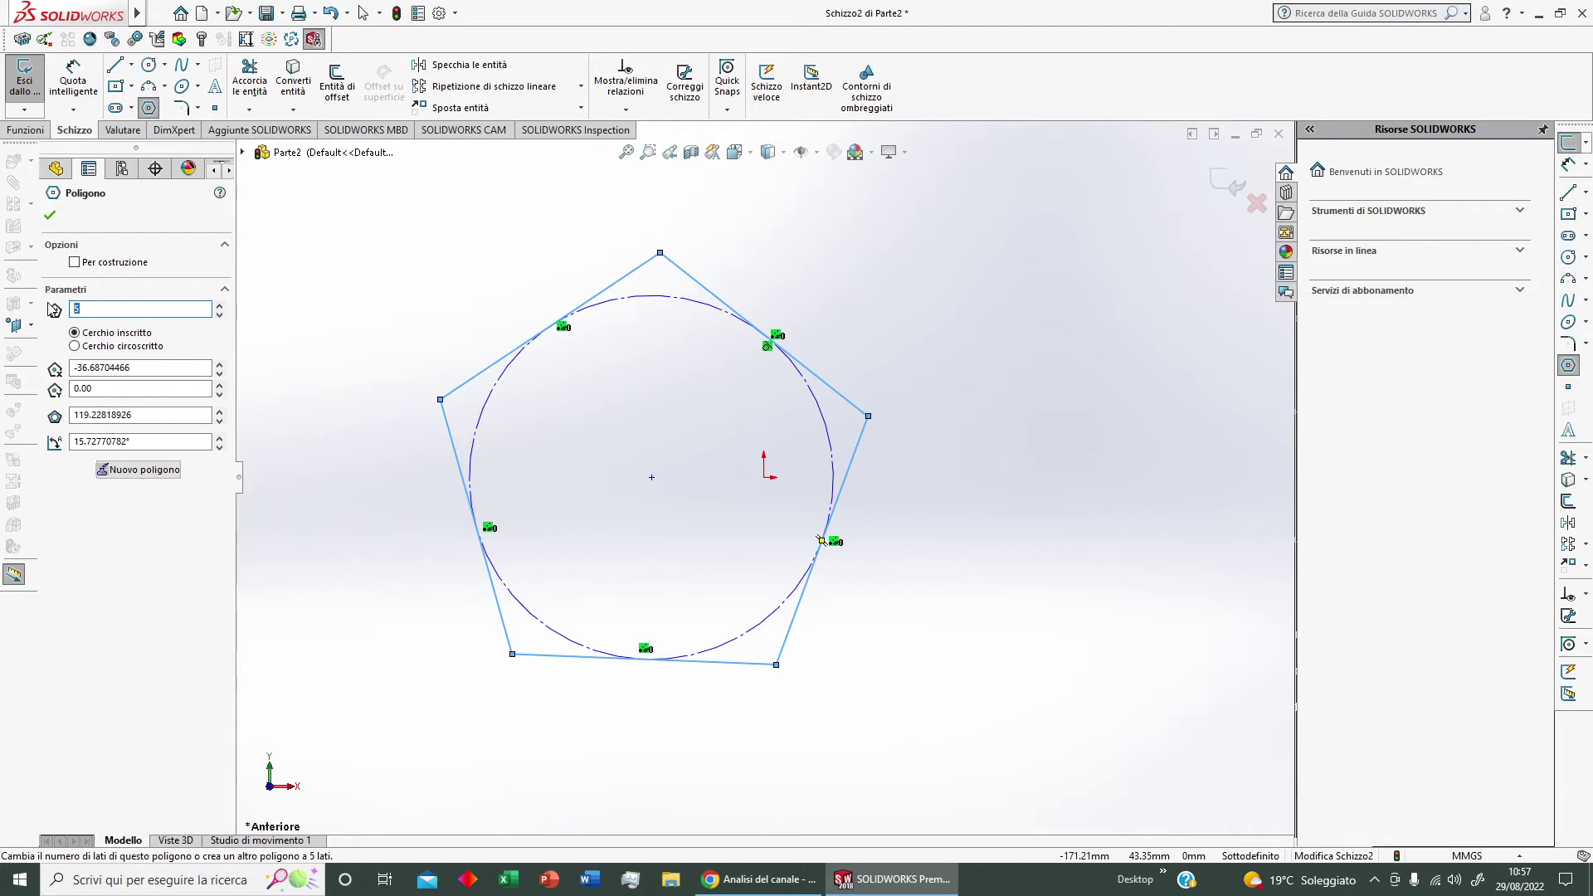
key(Return)
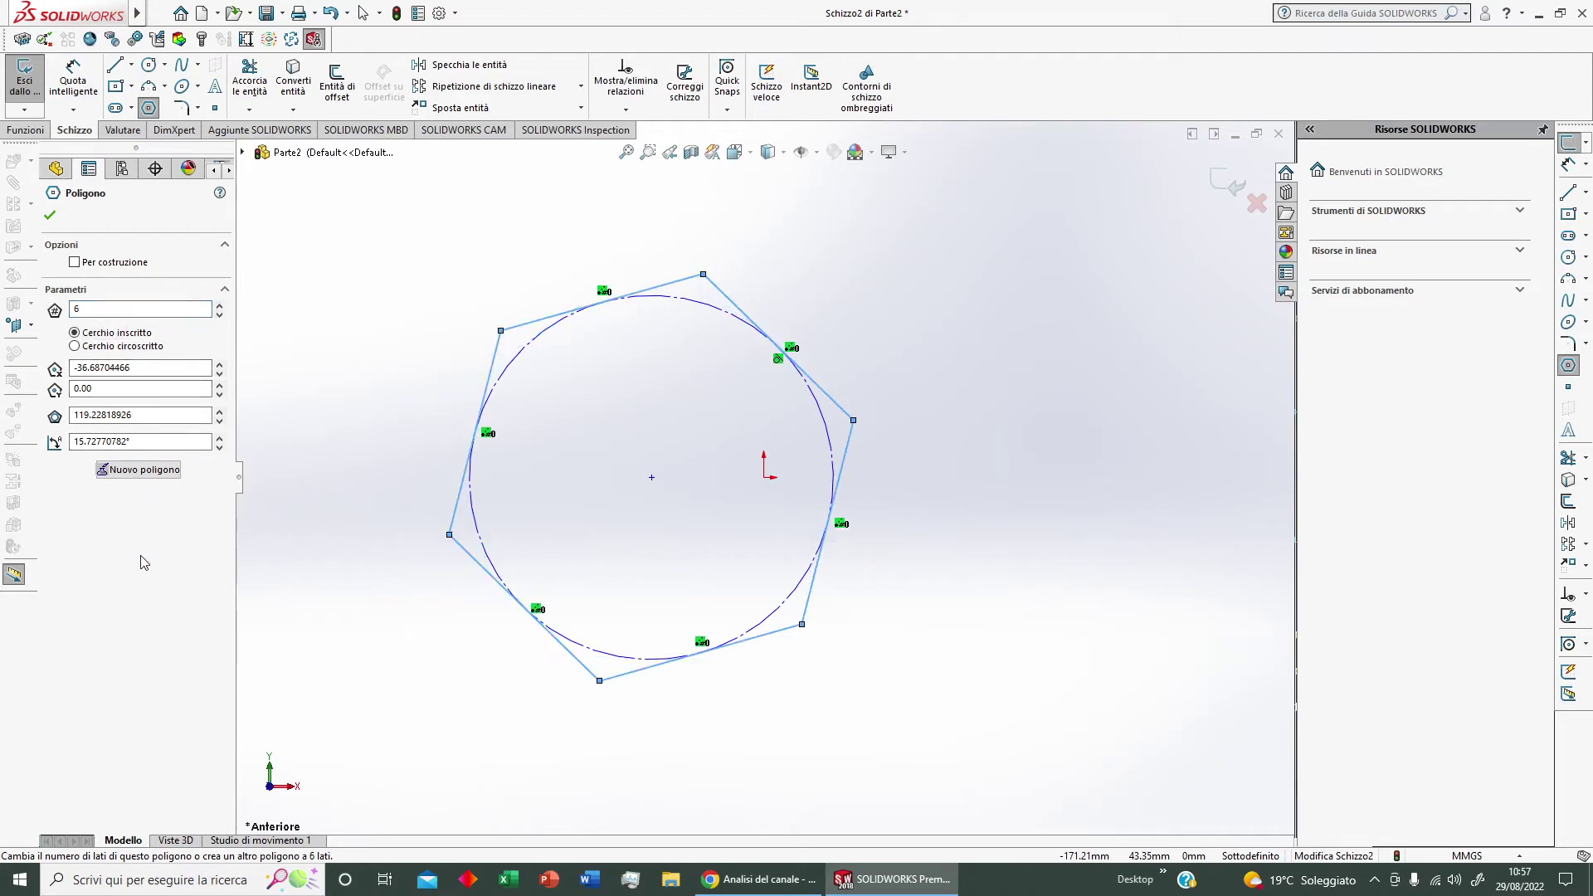
double_click(156, 374)
text(0)
key(Return)
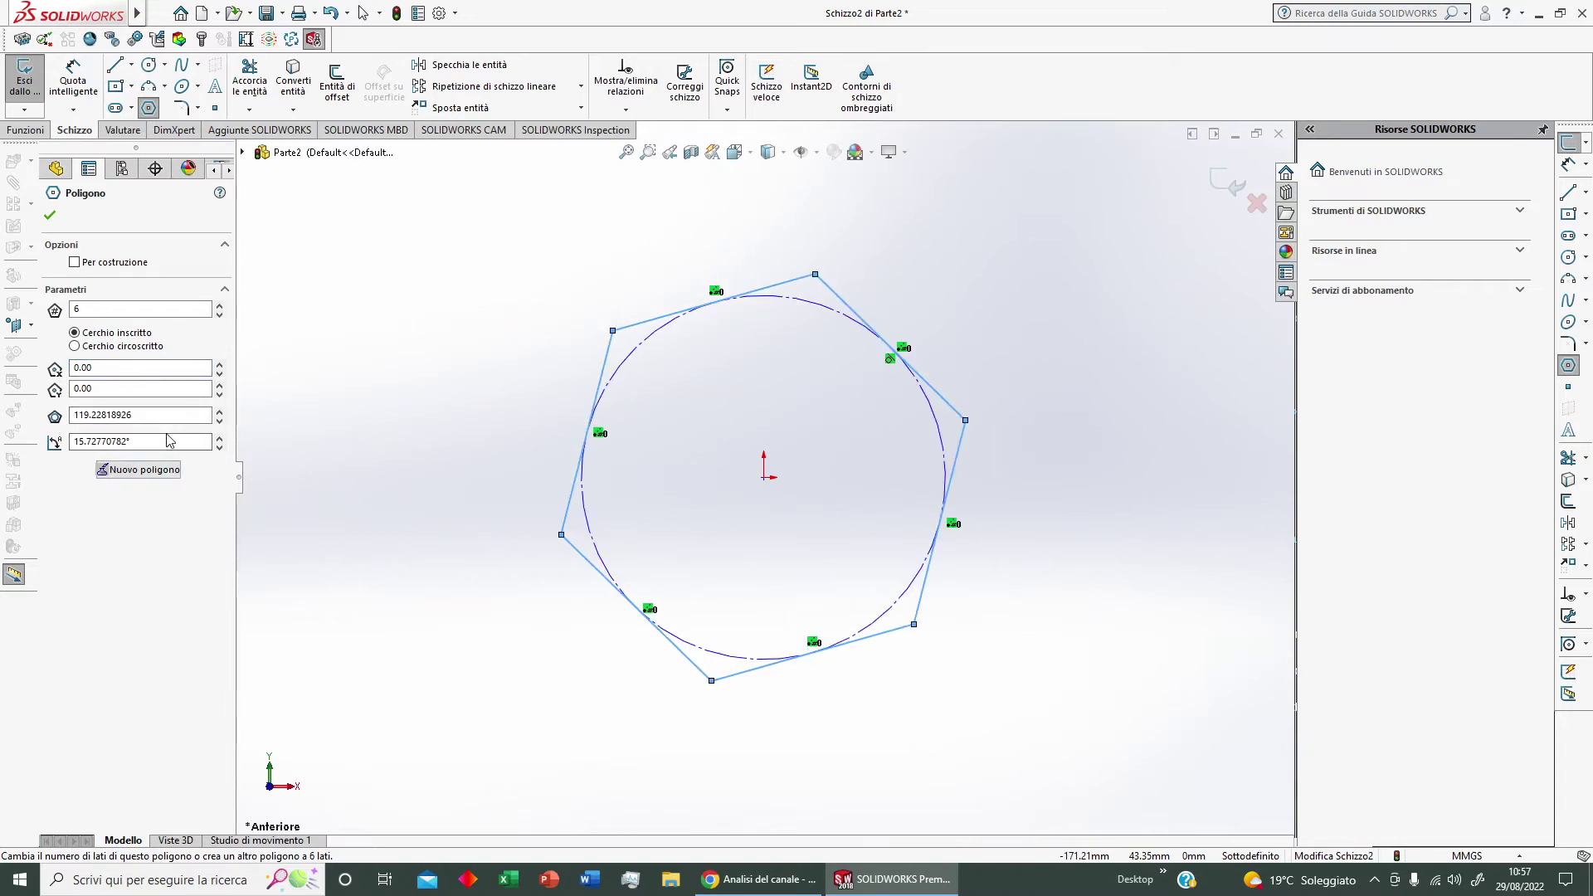
double_click(162, 415)
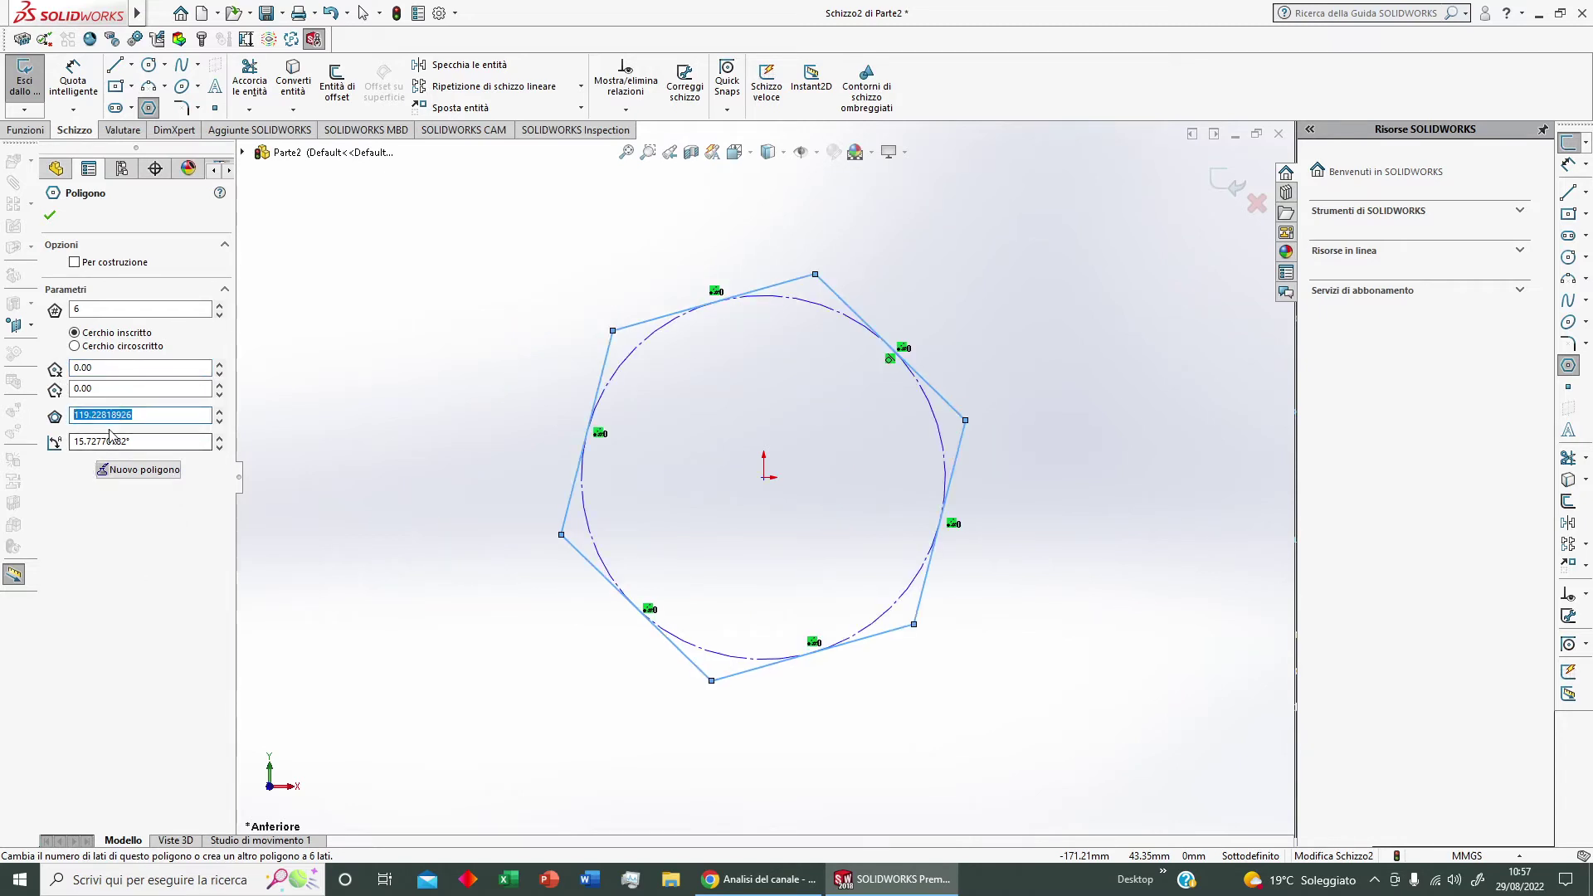
text(138.56406461)
key(Return)
click(108, 347)
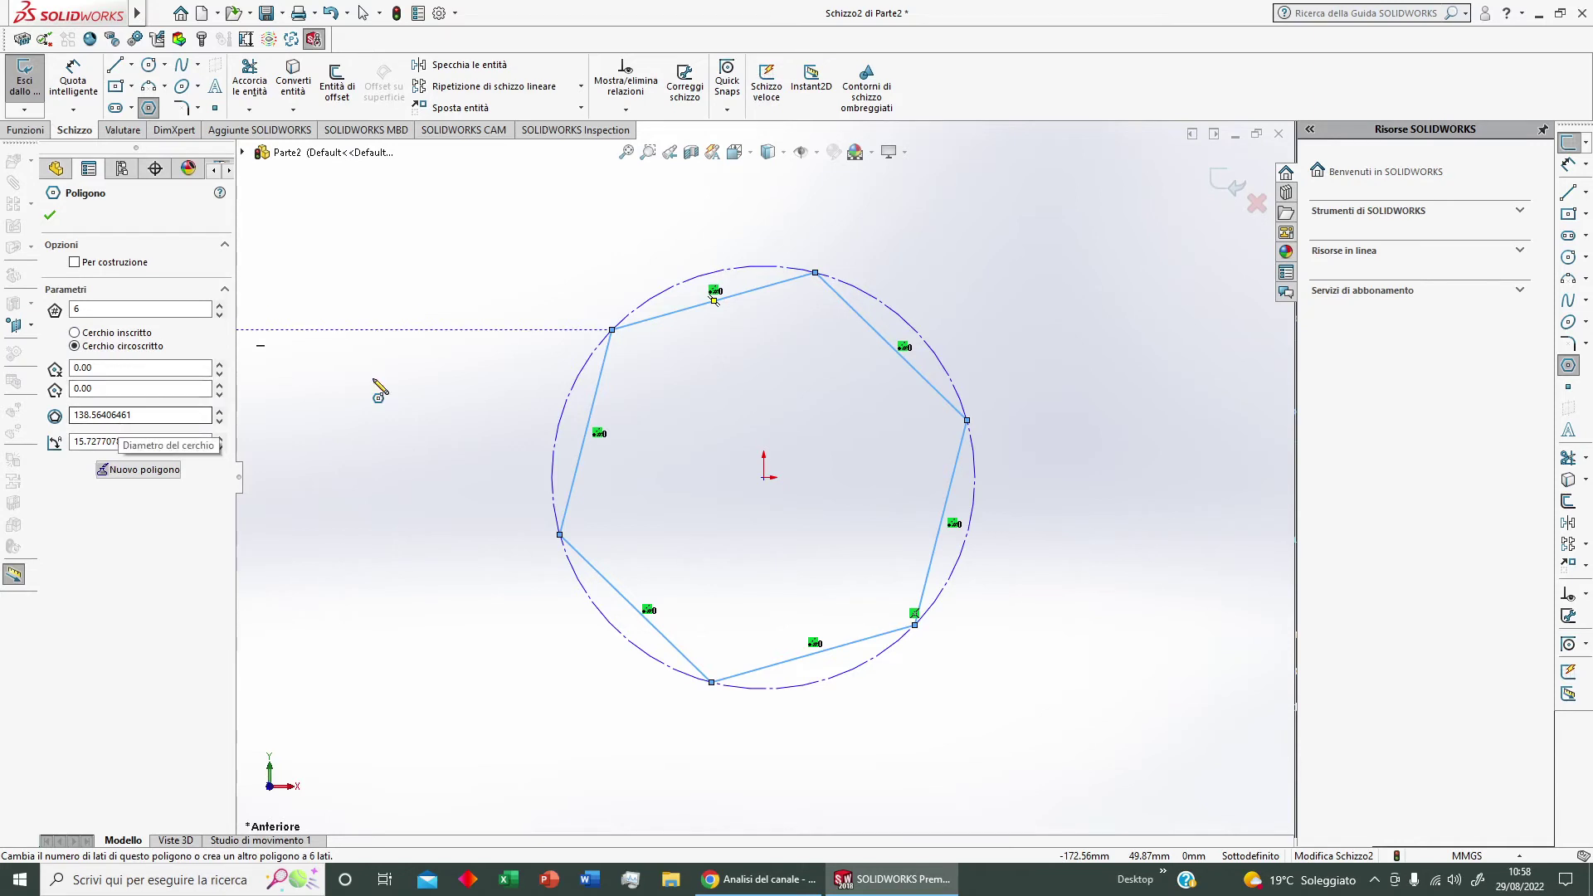
Rotate the hexagon to 30.73° so its left and right sides stand vertical.
click(220, 438)
click(220, 439)
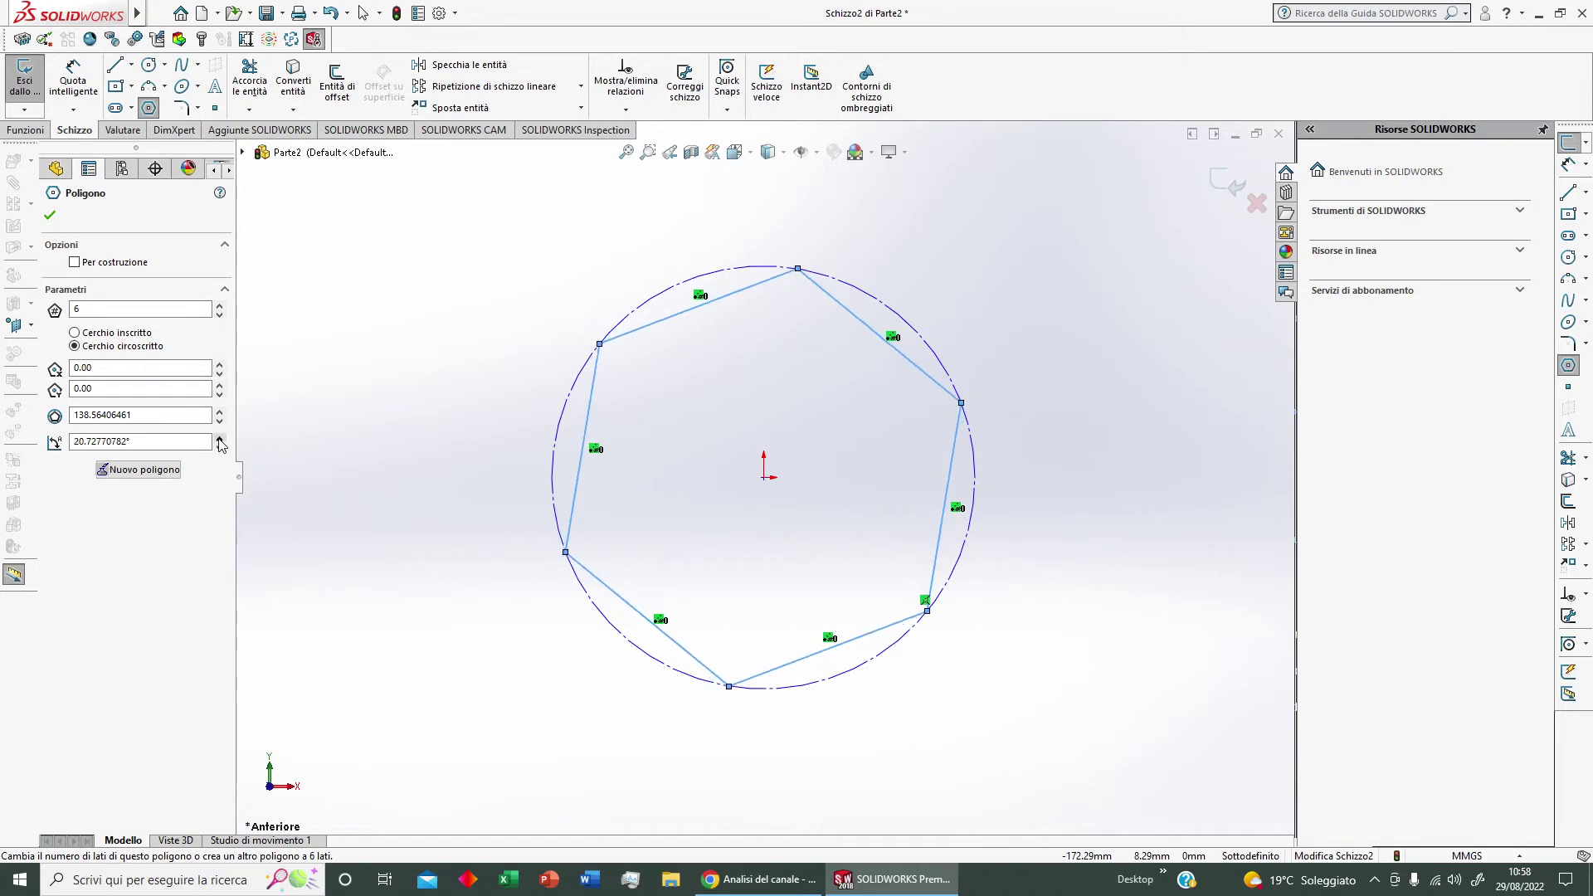
click(220, 438)
click(220, 438)
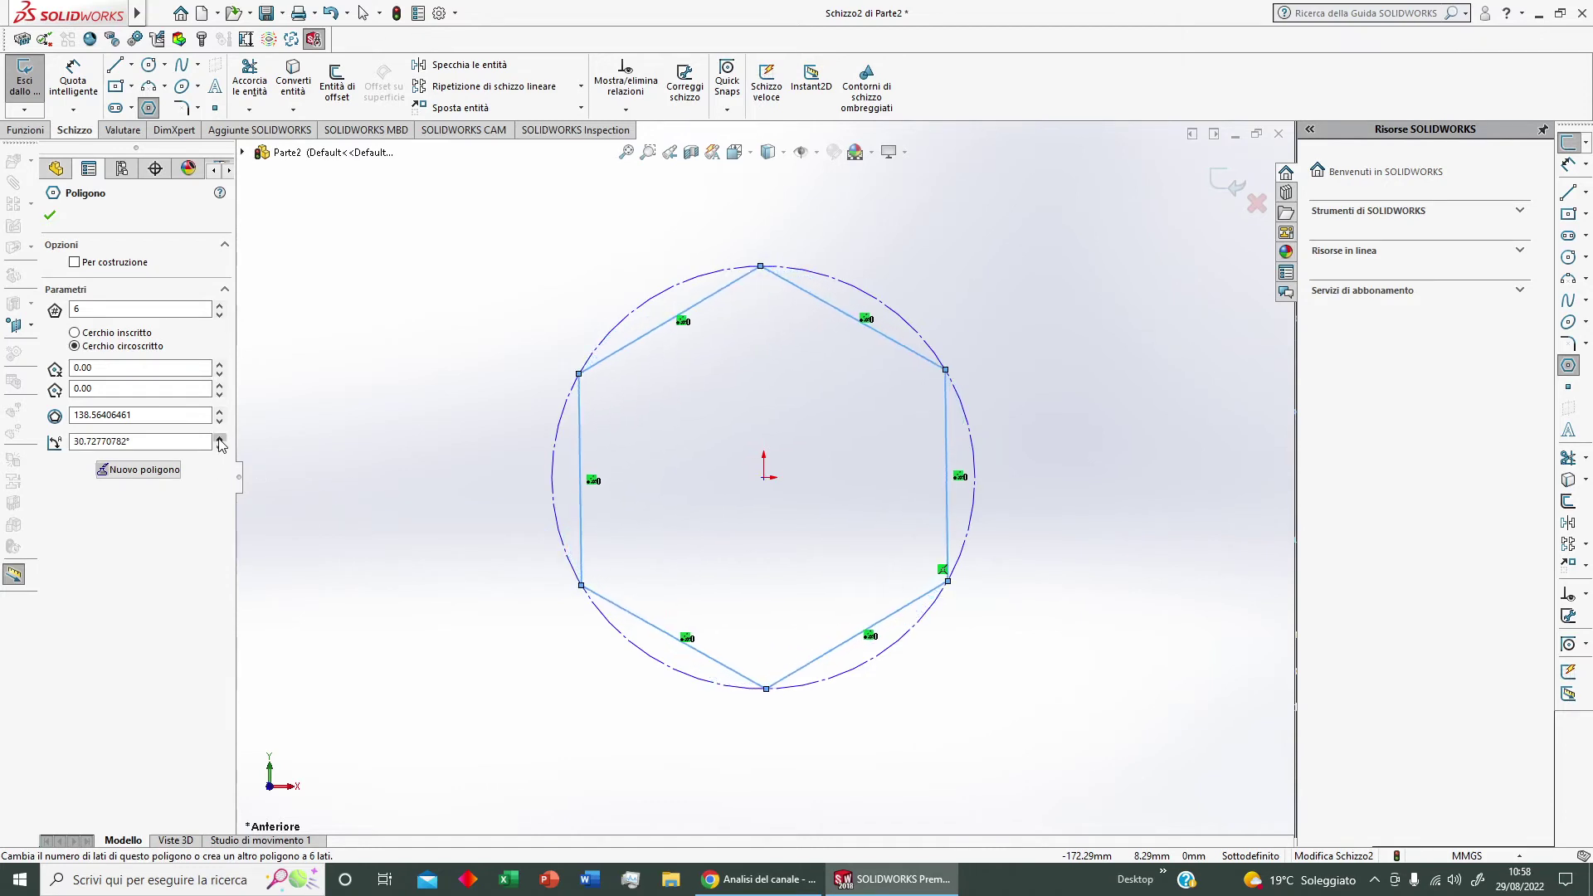
click(220, 440)
click(220, 440)
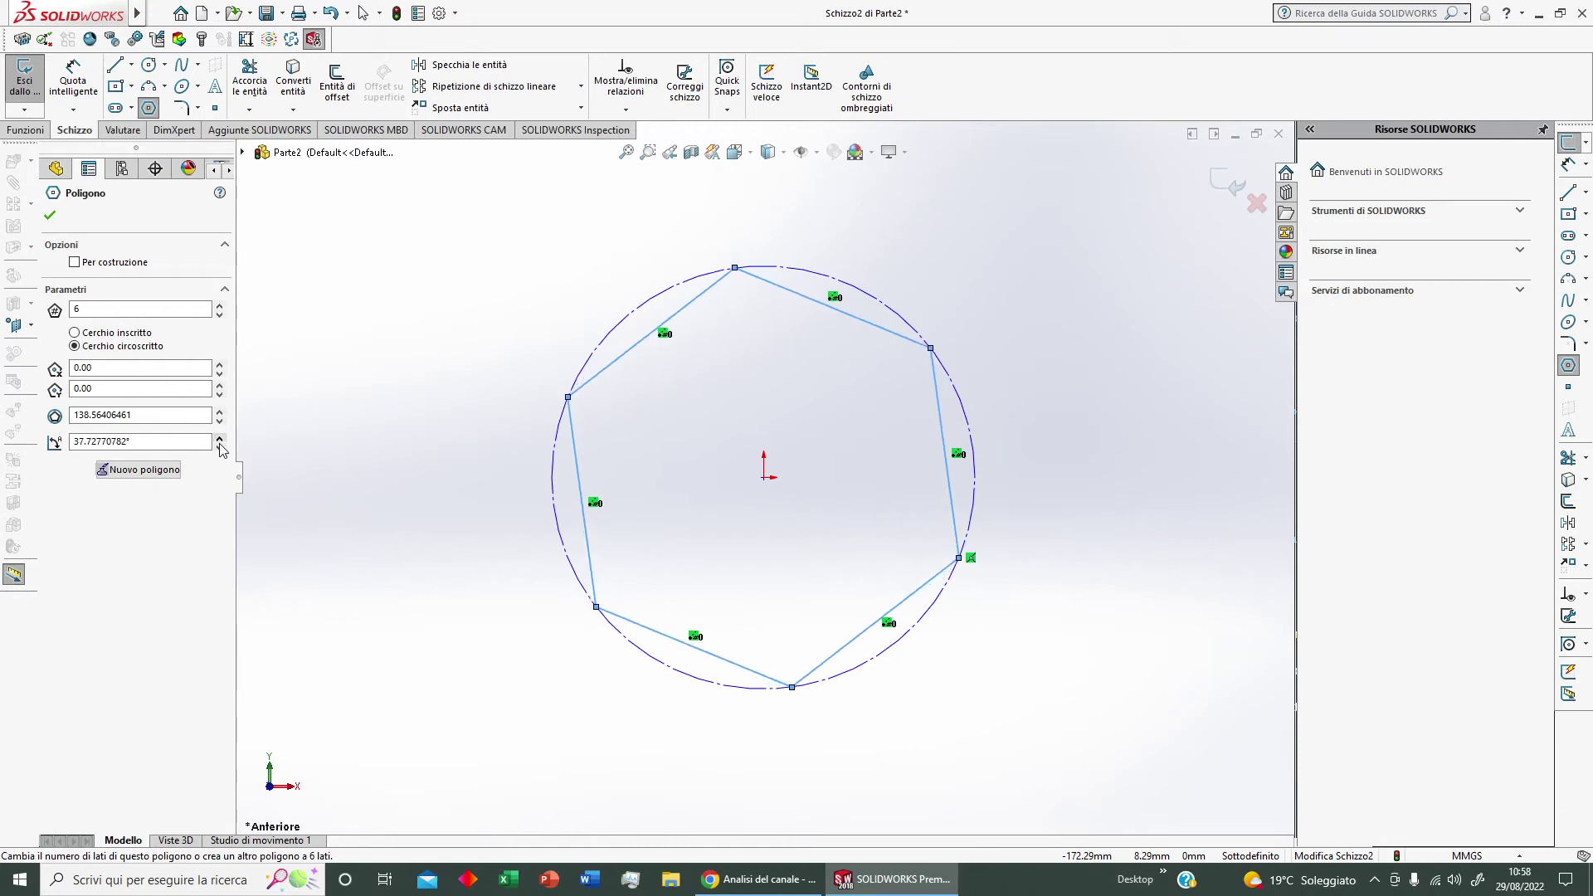
click(220, 447)
click(220, 447)
click(220, 448)
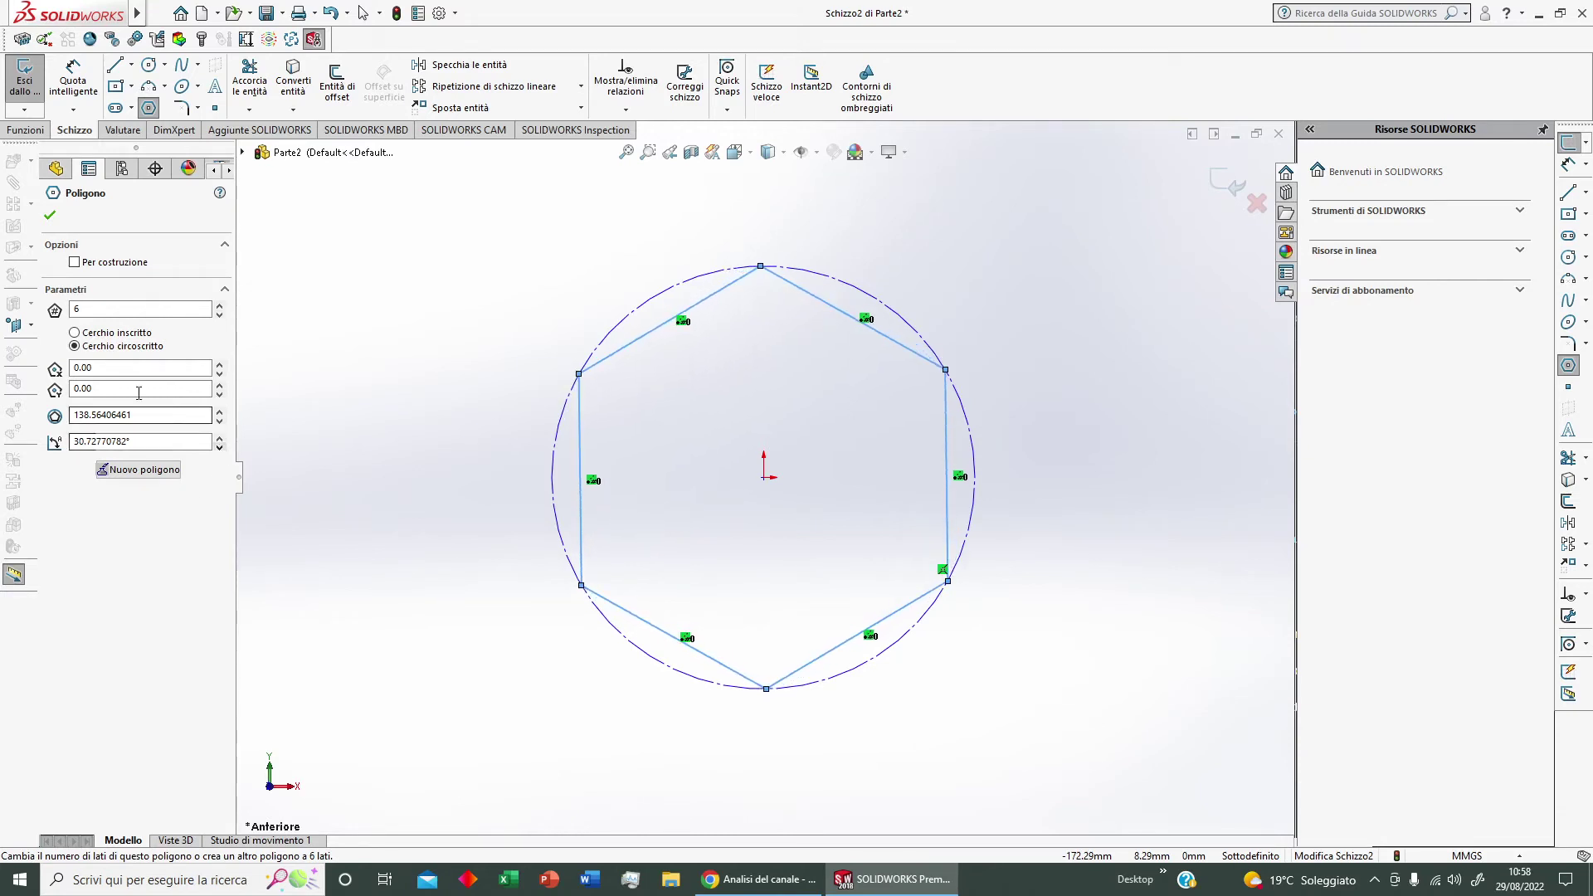
Start a new separate polygon set to 5 sides.
drag(83, 309, 46, 316)
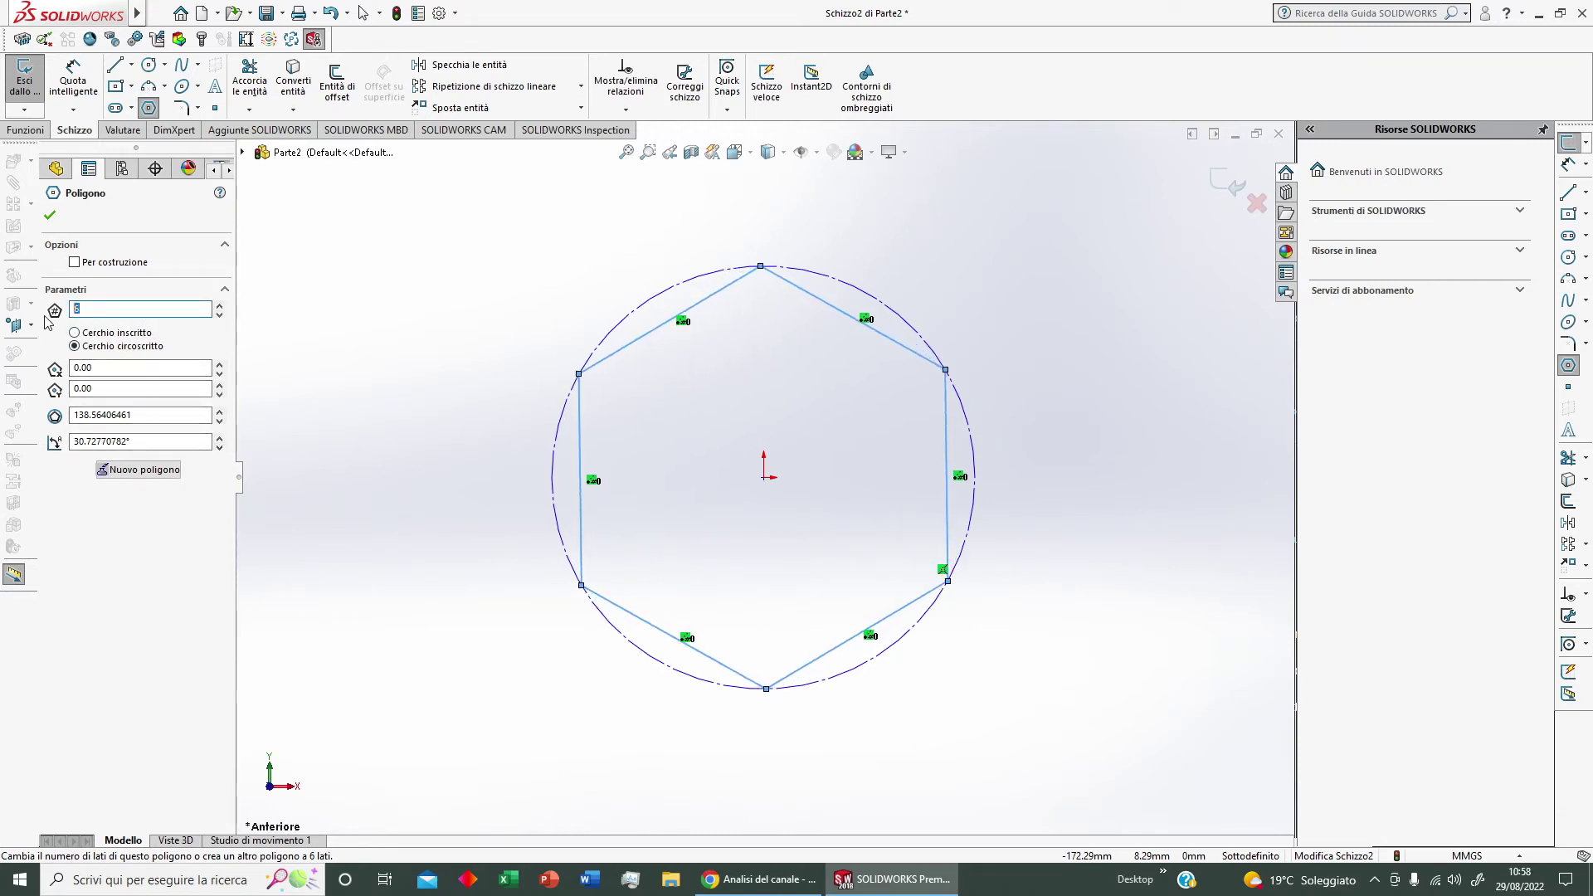
click(158, 480)
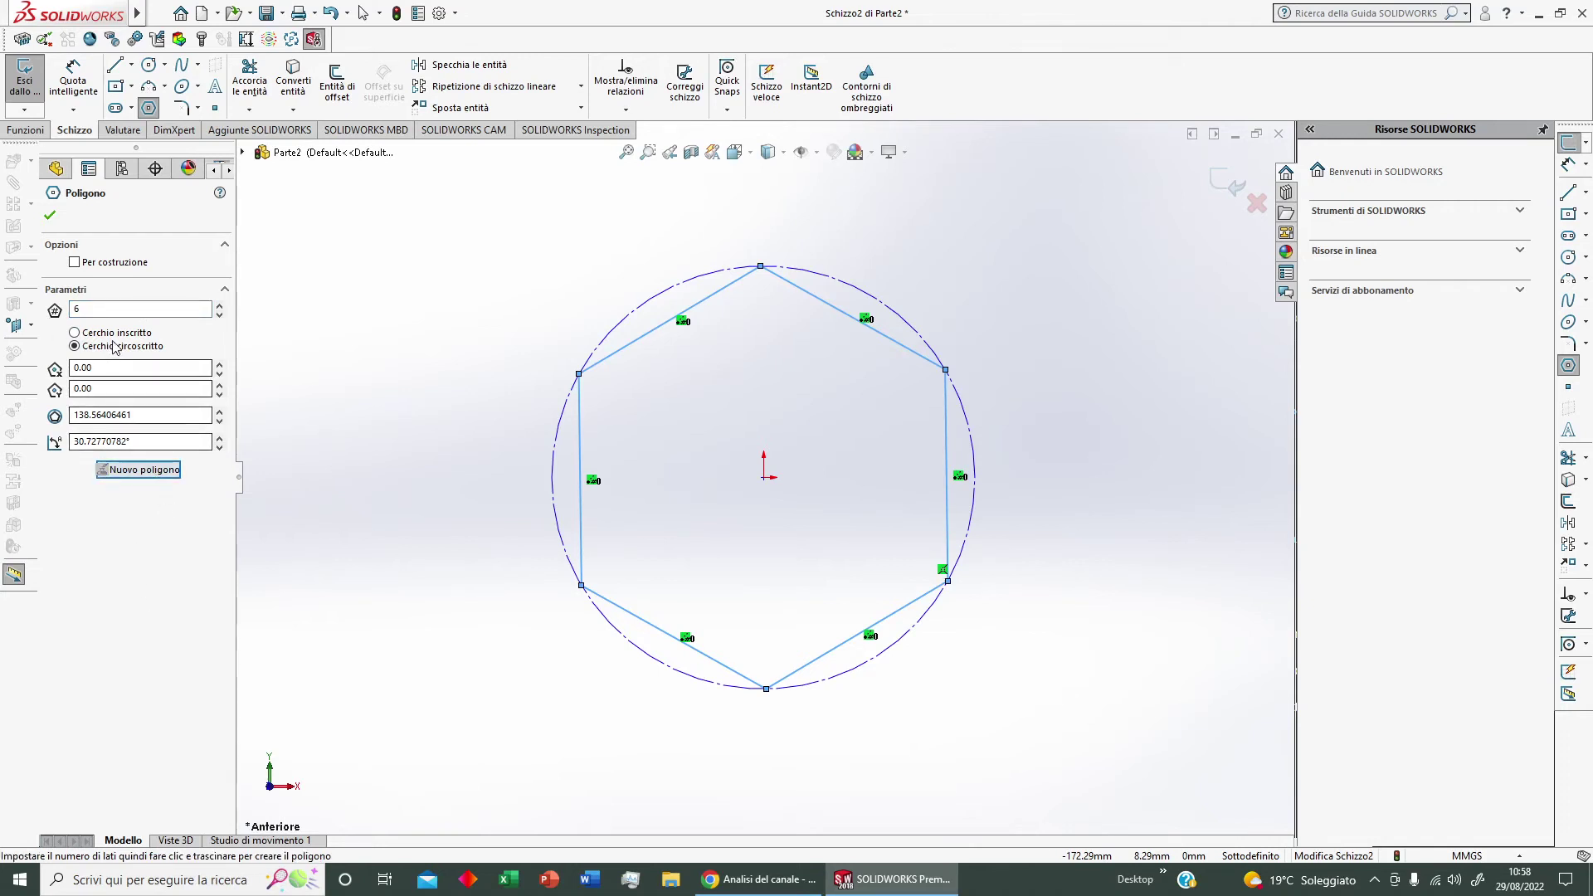
click(104, 309)
key(BackSpace)
text(5)
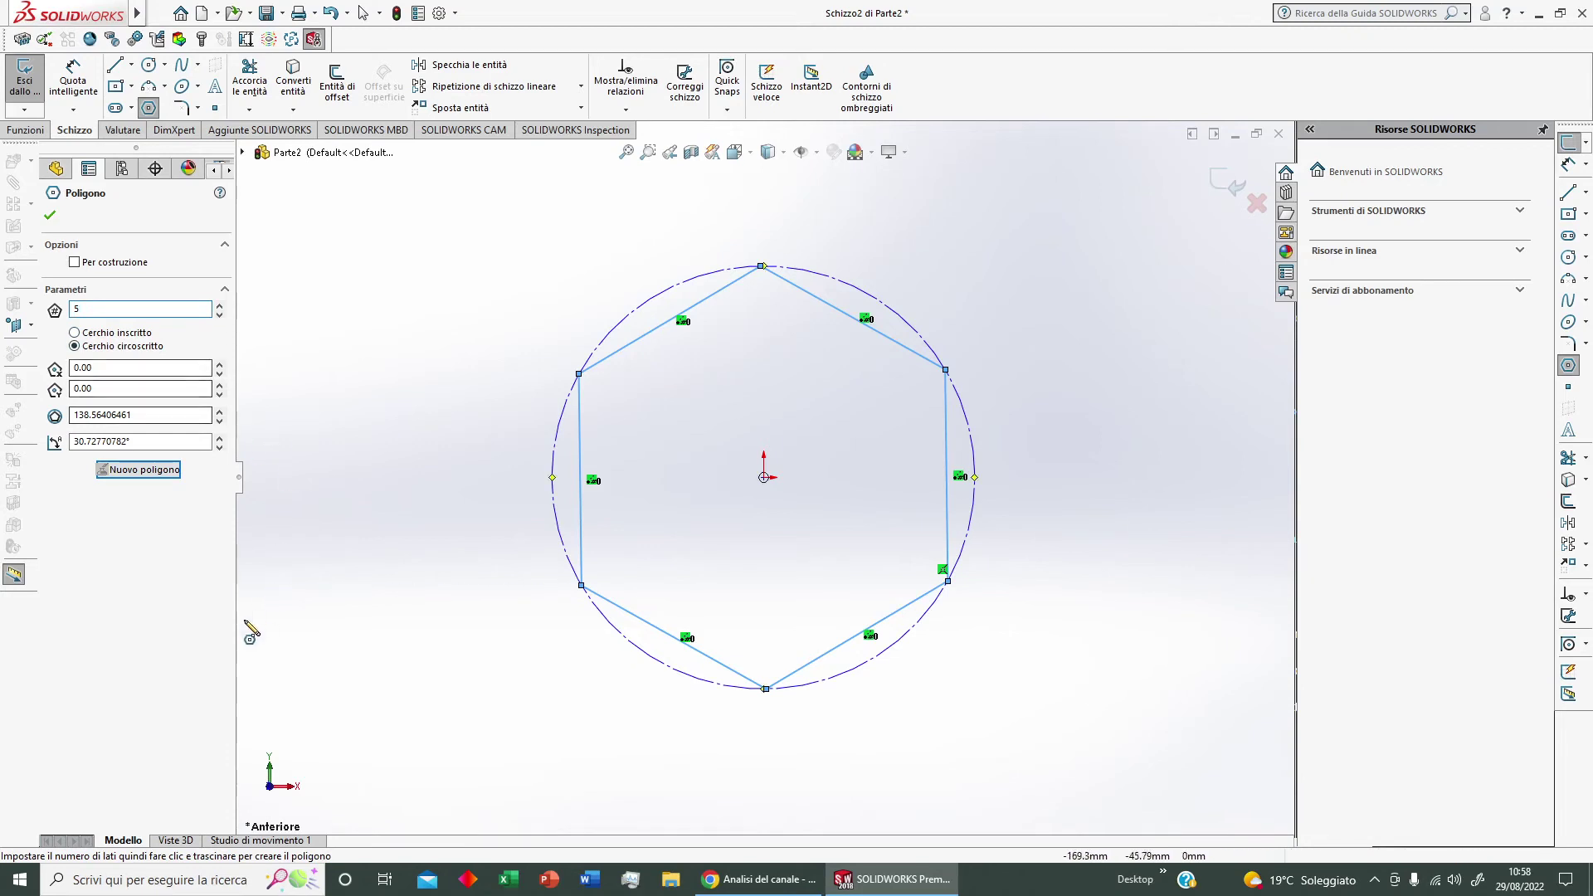
Draw an upright pentagon centred on the origin inside the hexagon, with an inscribed circle.
click(764, 478)
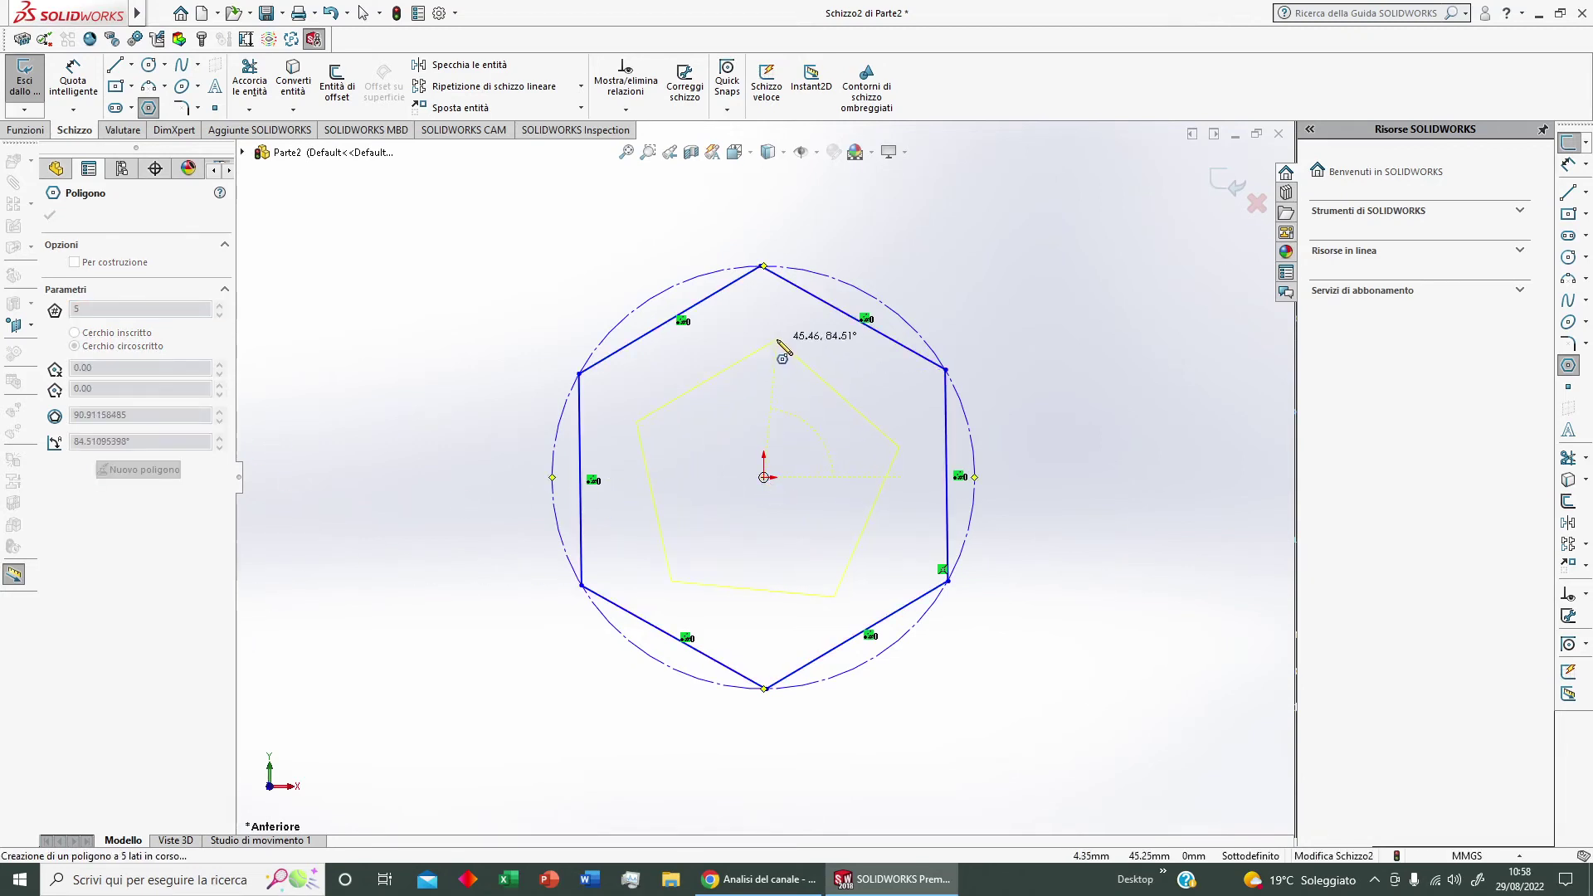
click(765, 320)
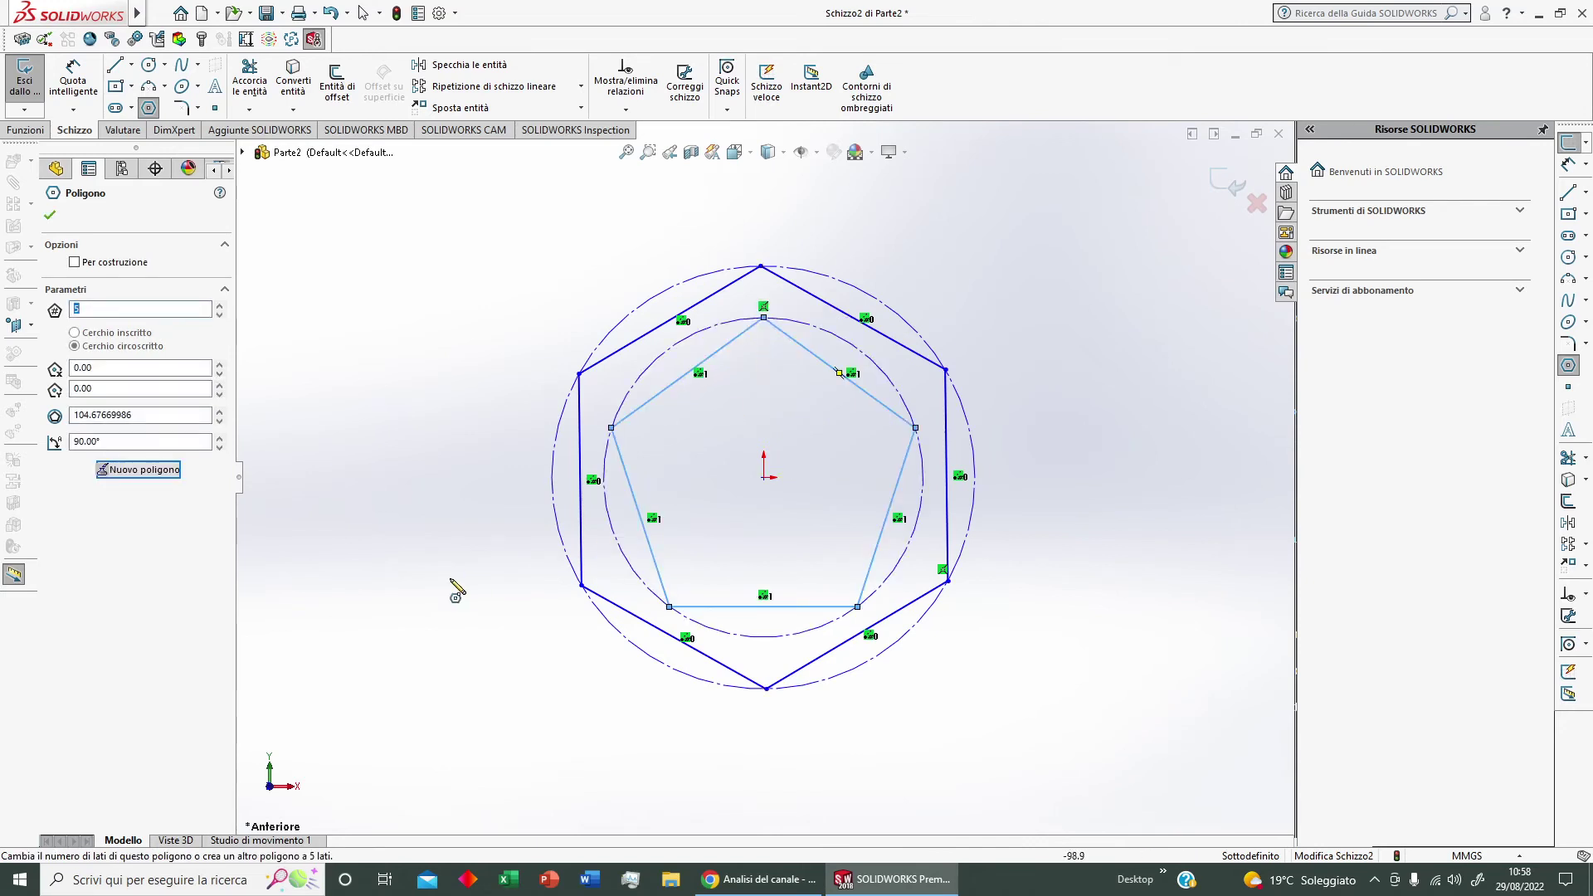
click(76, 333)
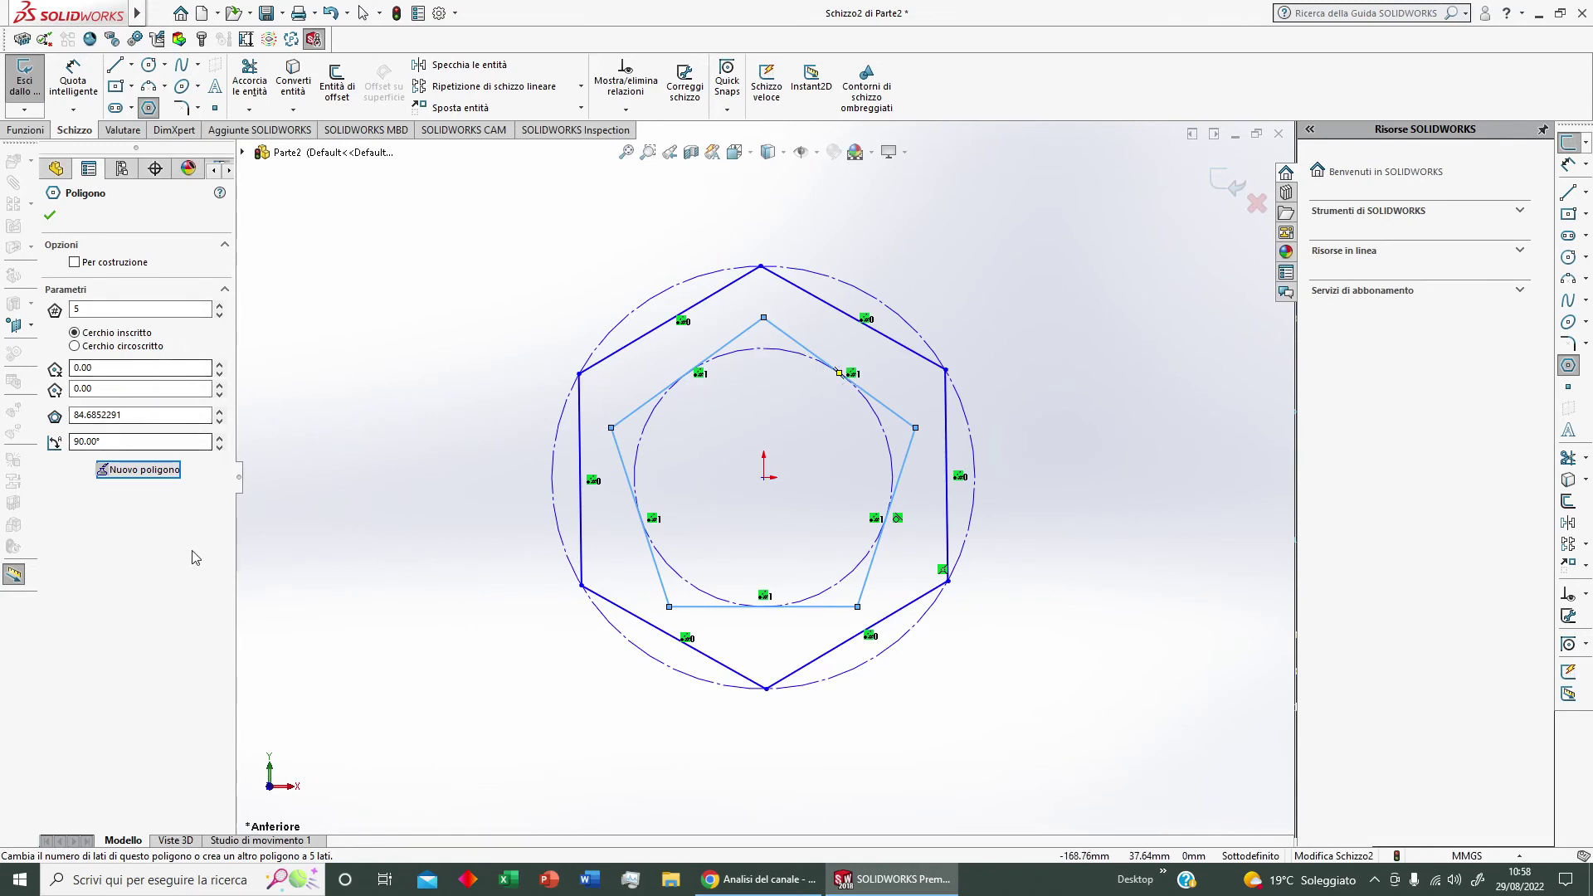
click(76, 262)
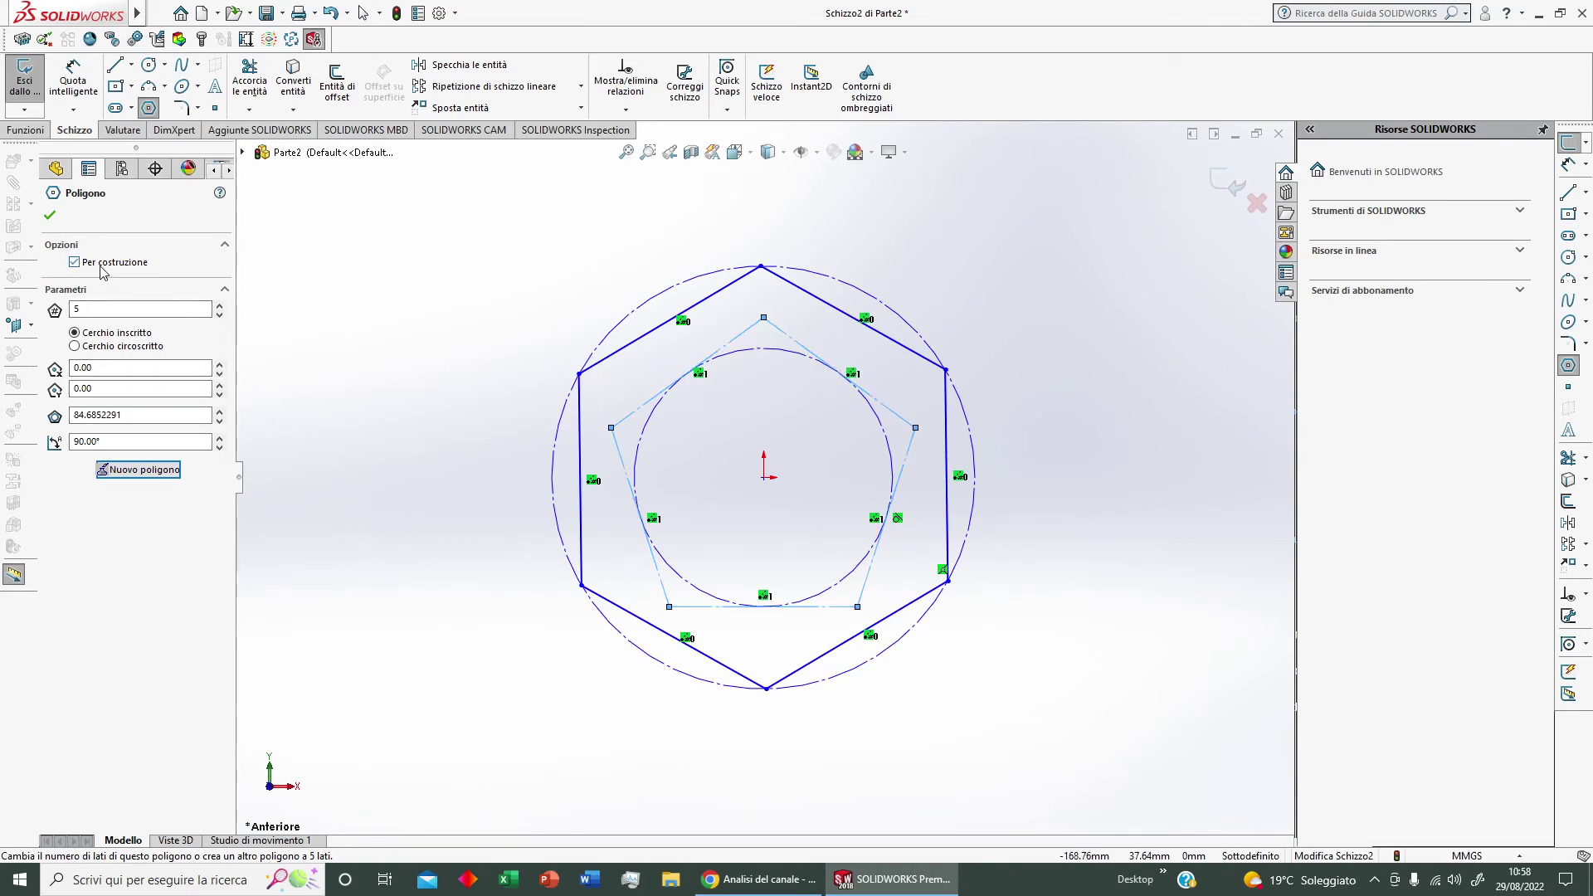
click(75, 262)
click(100, 264)
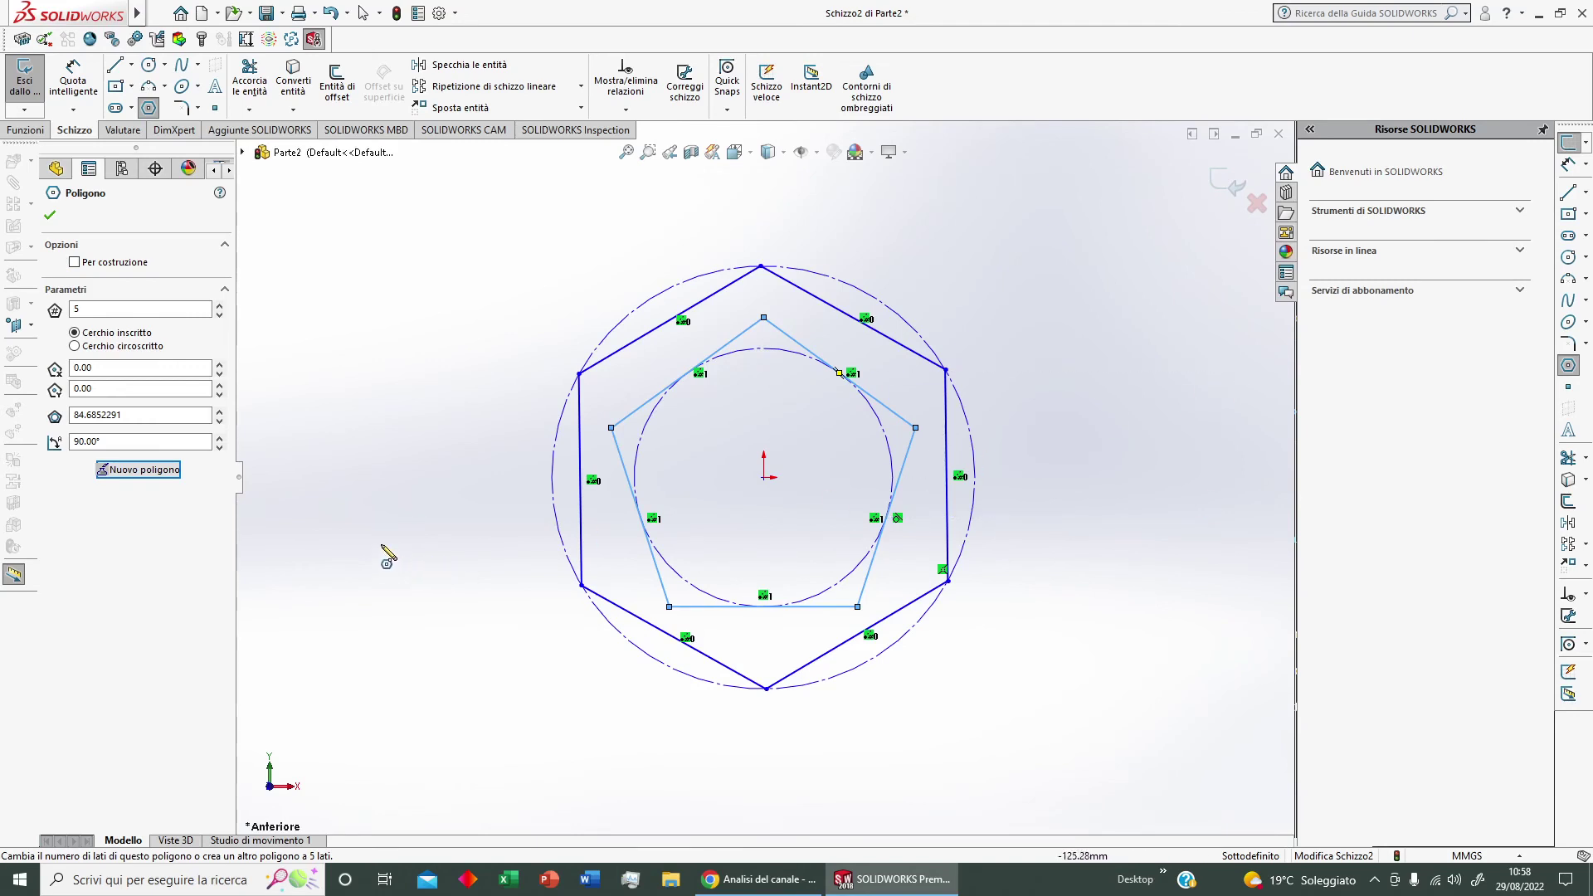
click(160, 473)
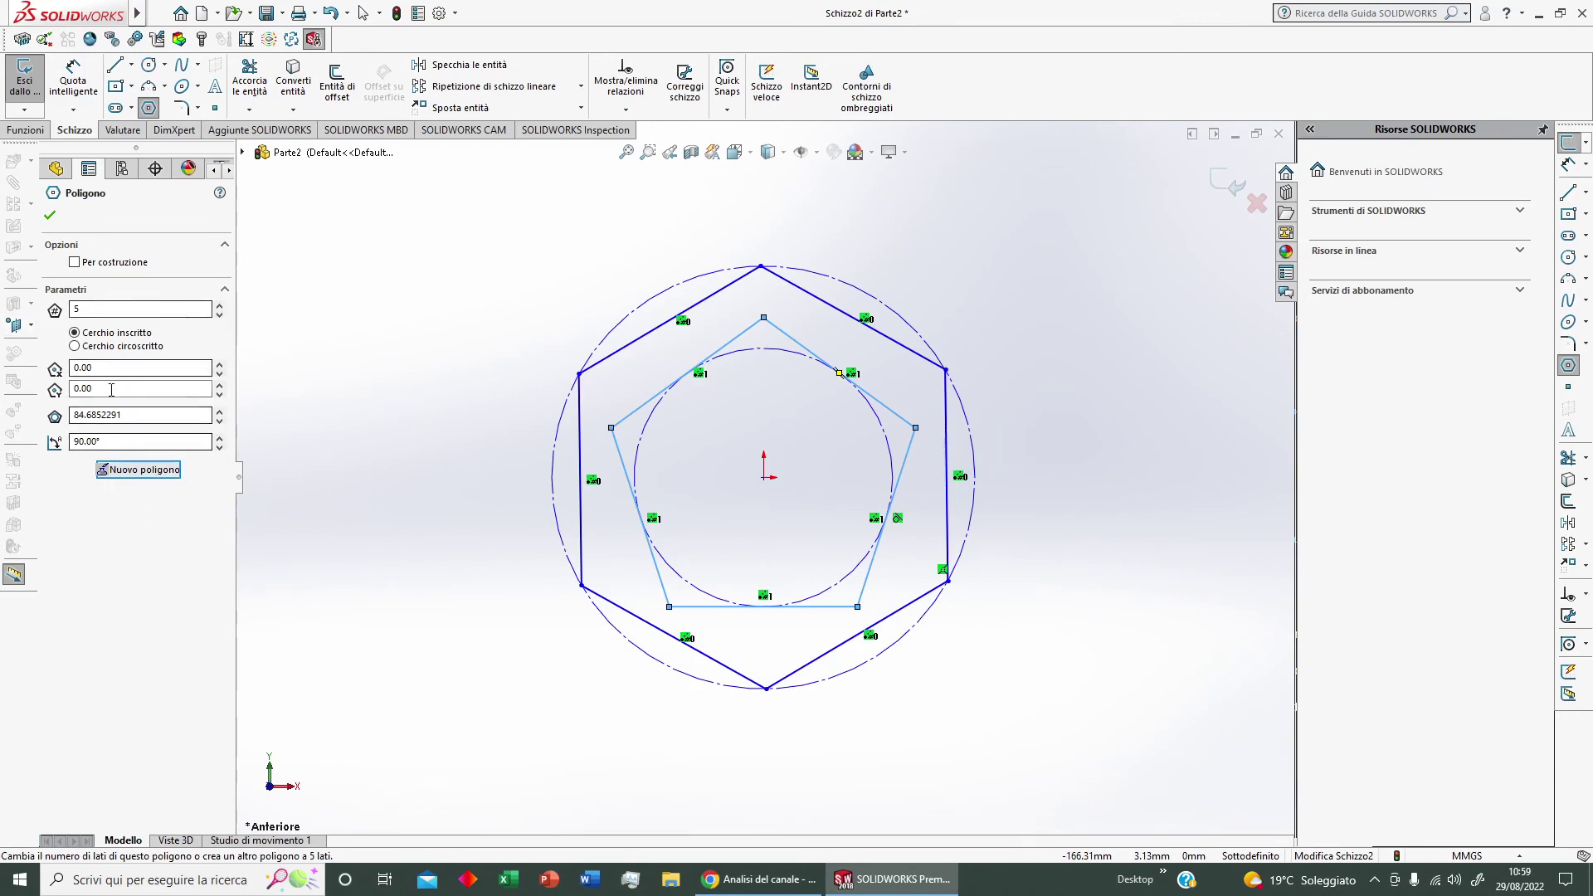